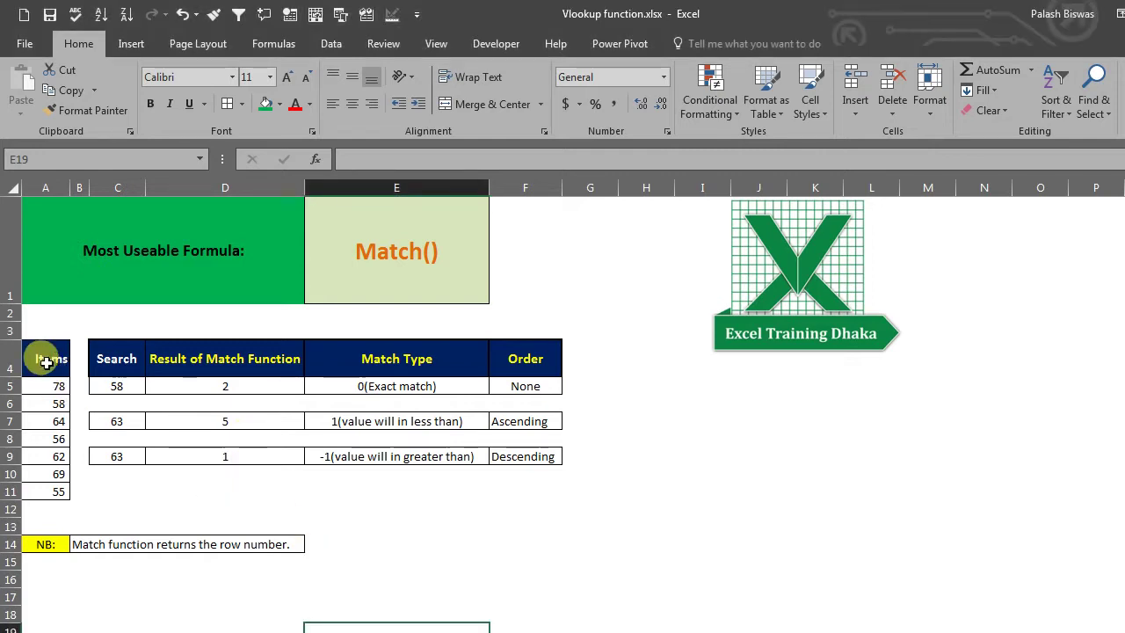
Step: Select the Items values A5:A11 and point out item 62 in A9
left_click_drag(45, 362, 35, 491)
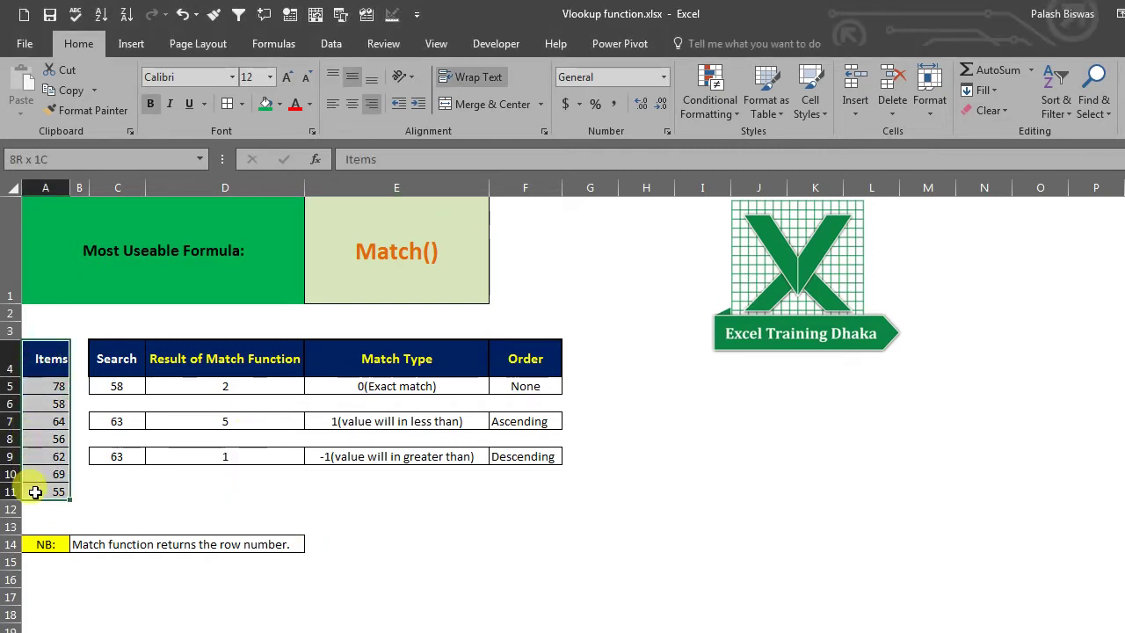
left_click_drag(48, 385, 59, 497)
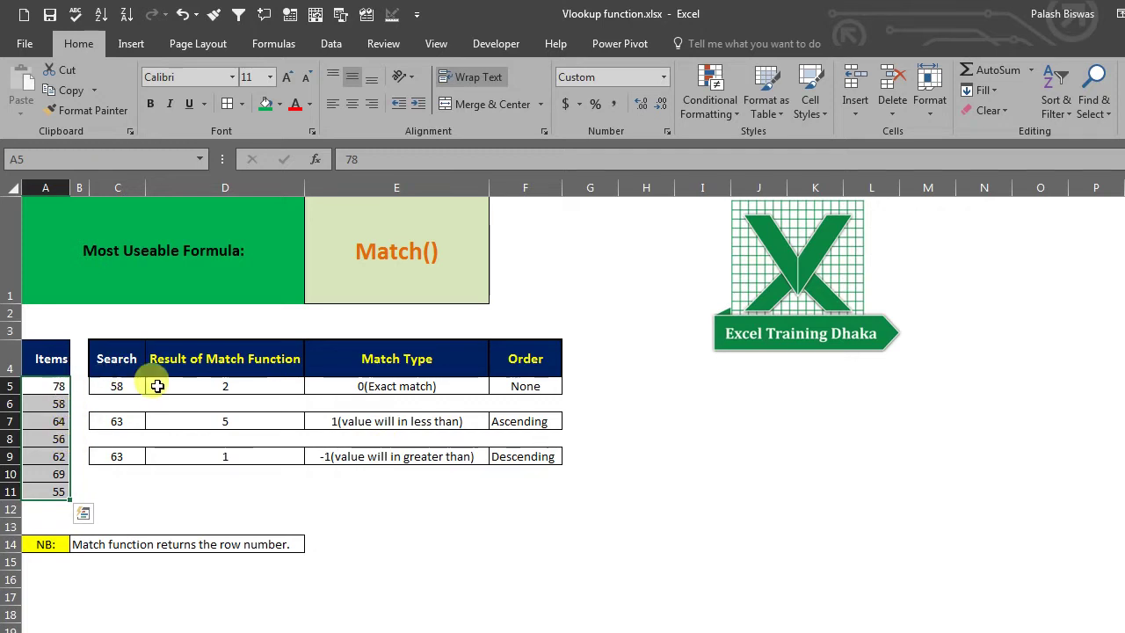
left_click(184, 488)
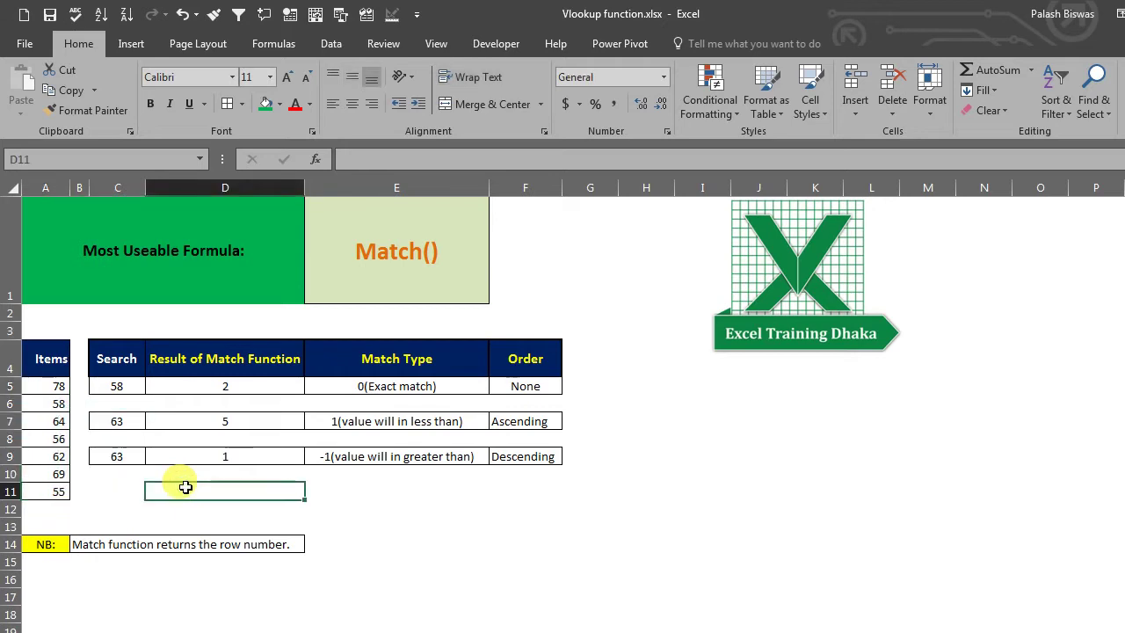
left_click(99, 545)
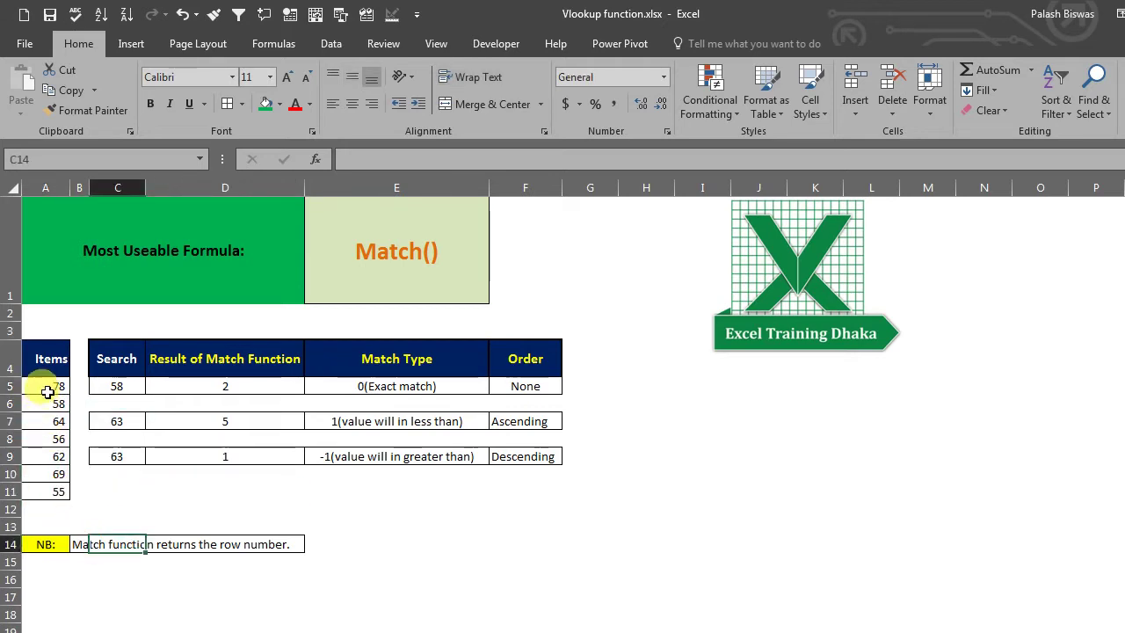
left_click(50, 455)
left_click_drag(49, 386, 53, 489)
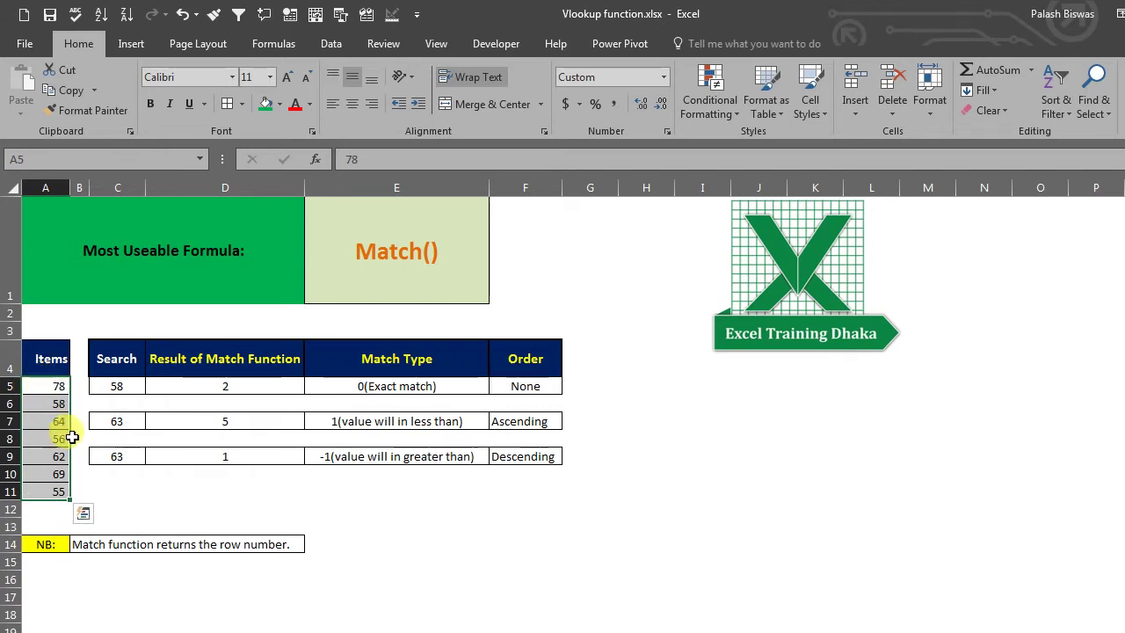
Step: Step through the item values down to 62, then inspect the MATCH formula in D5
left_click(48, 386)
left_click(49, 404)
left_click(51, 422)
left_click(52, 438)
left_click(55, 455)
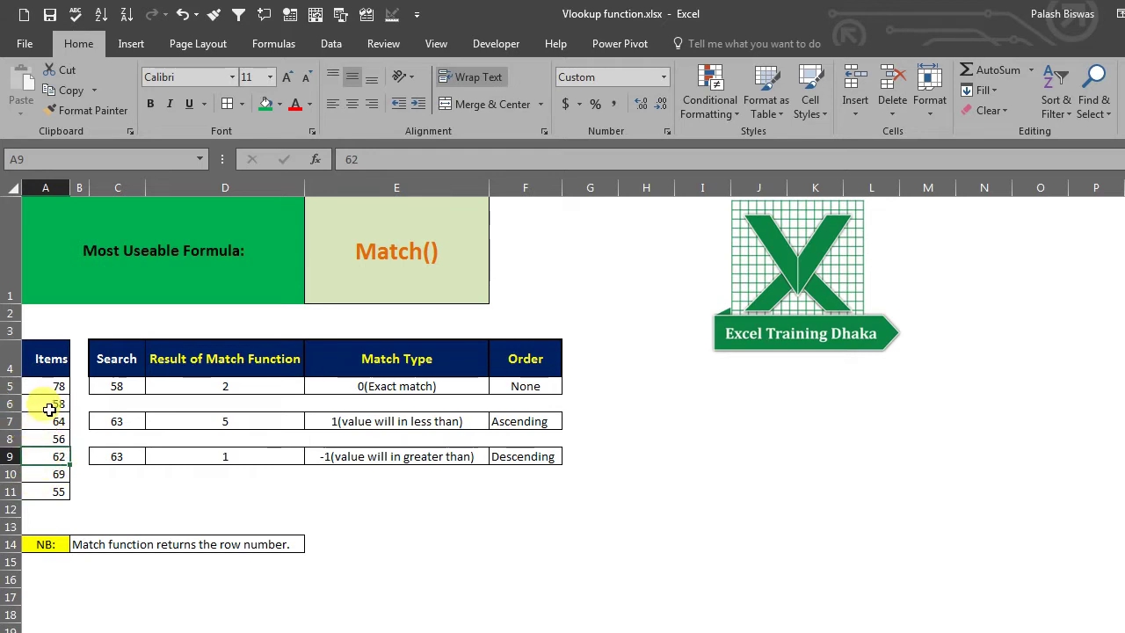
left_click(189, 491)
left_click(208, 385)
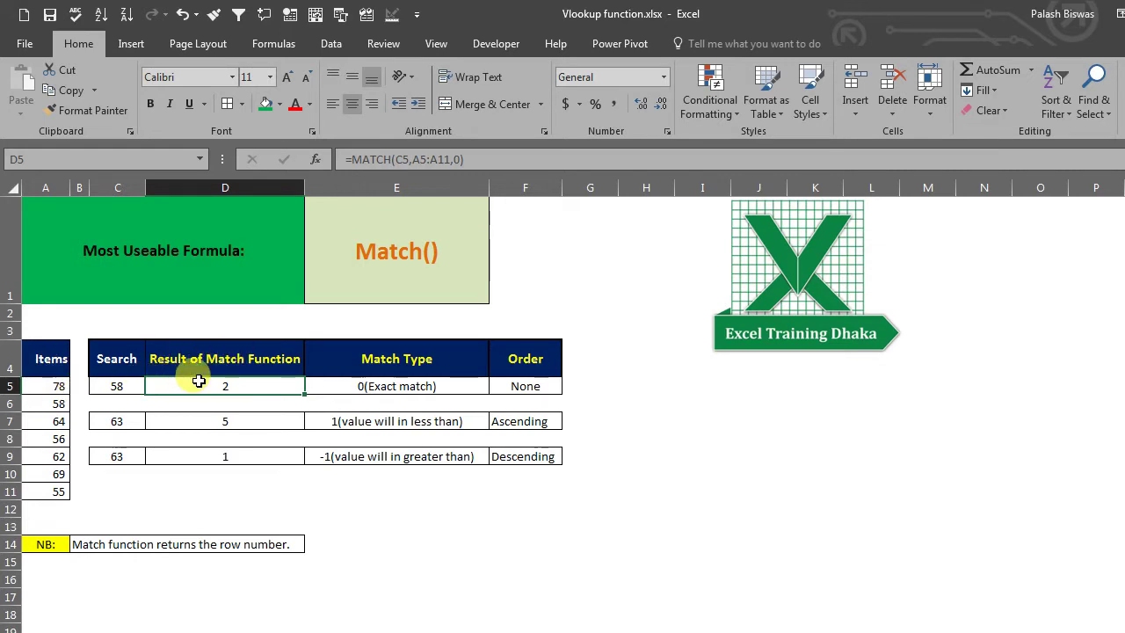
Step: Replace D5 with =MATCH(C5,A5:A11,0) so search value 58 returns position 2
key("Delete")
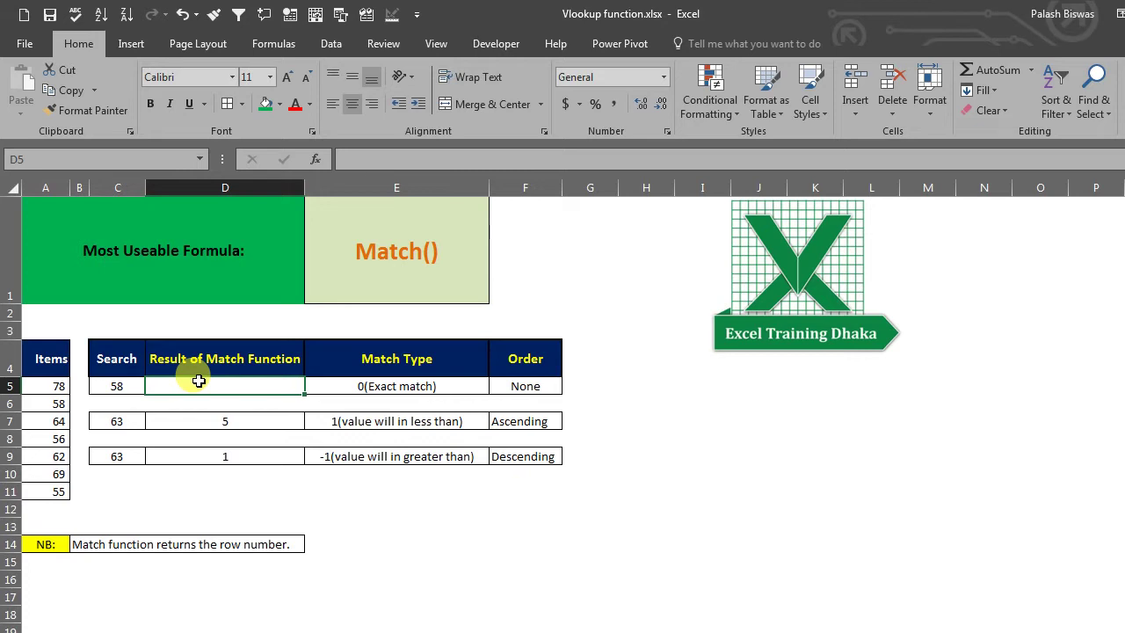
type("=mat")
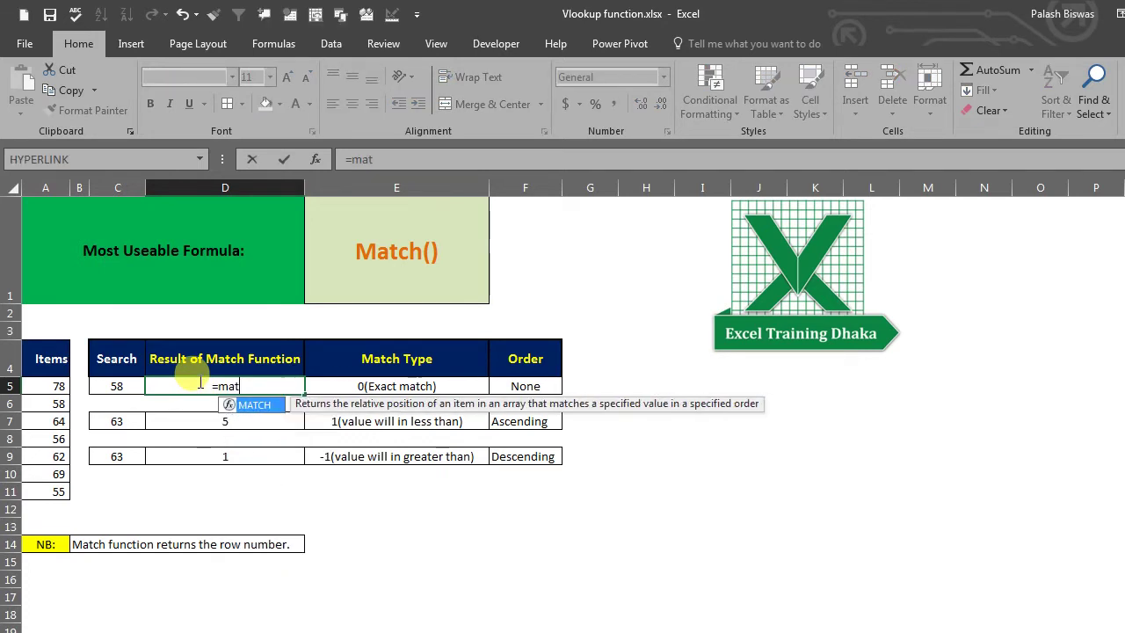
key("Tab")
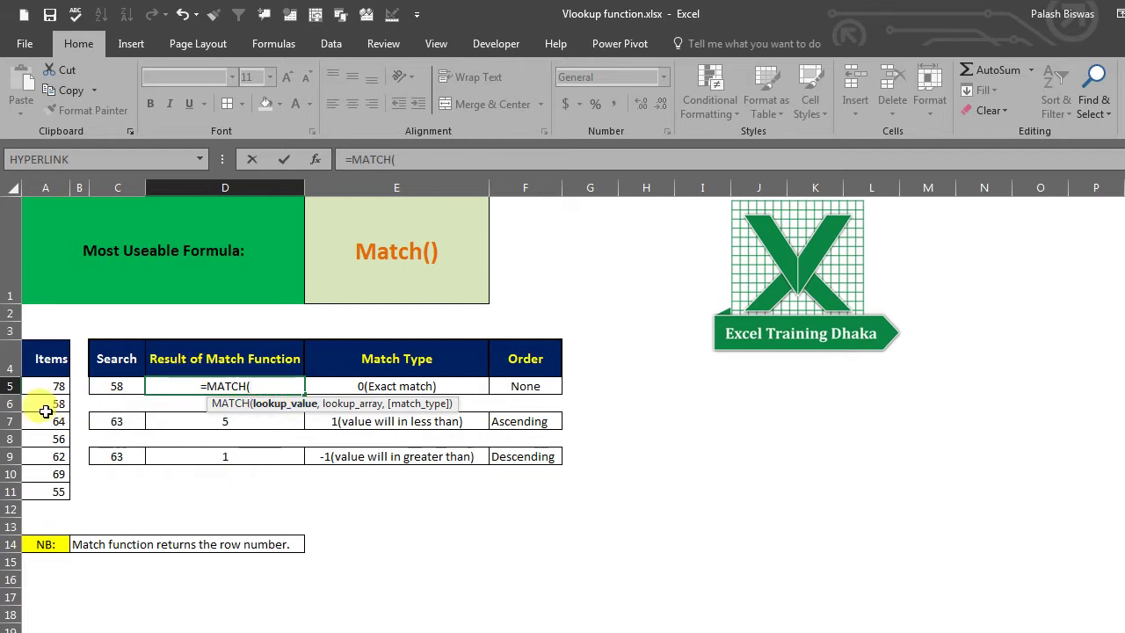
left_click(113, 386)
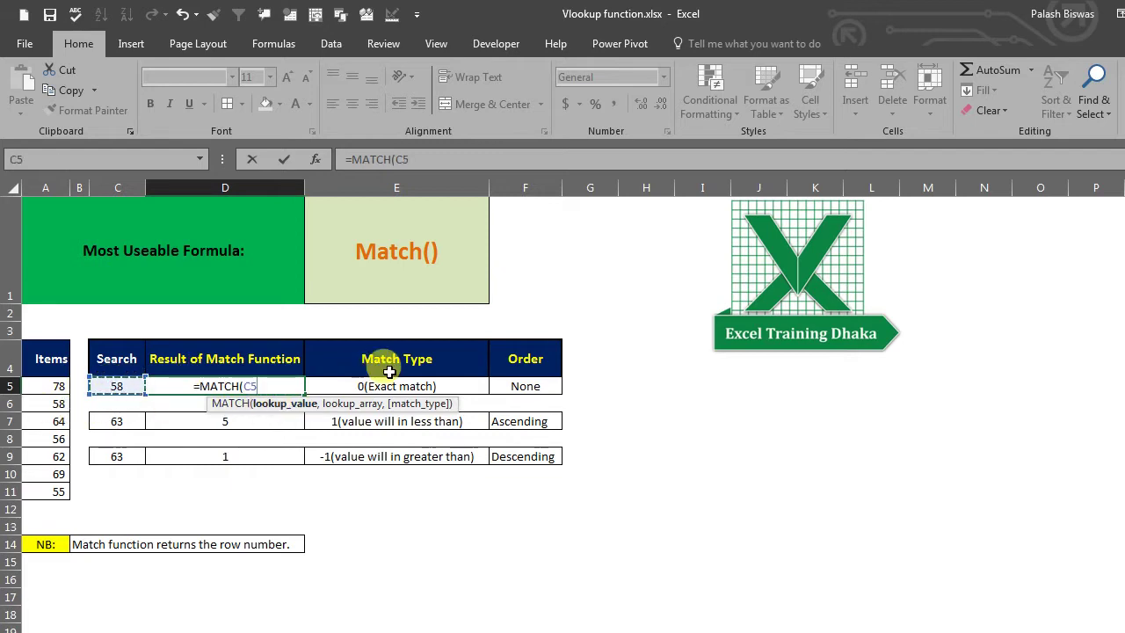
type(",")
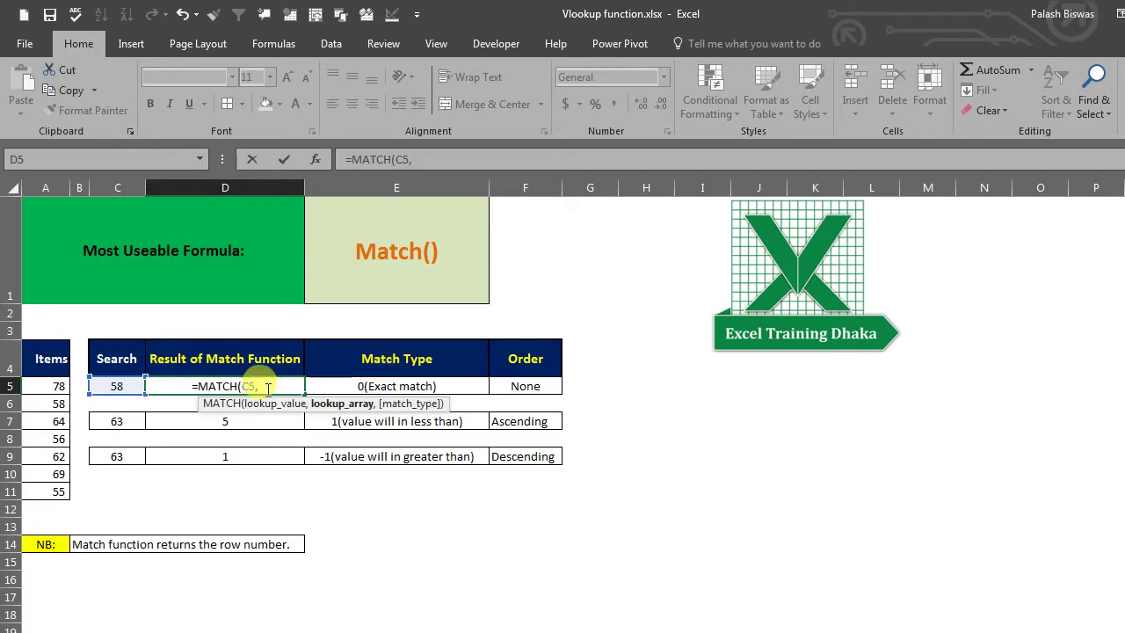
left_click_drag(38, 386, 46, 492)
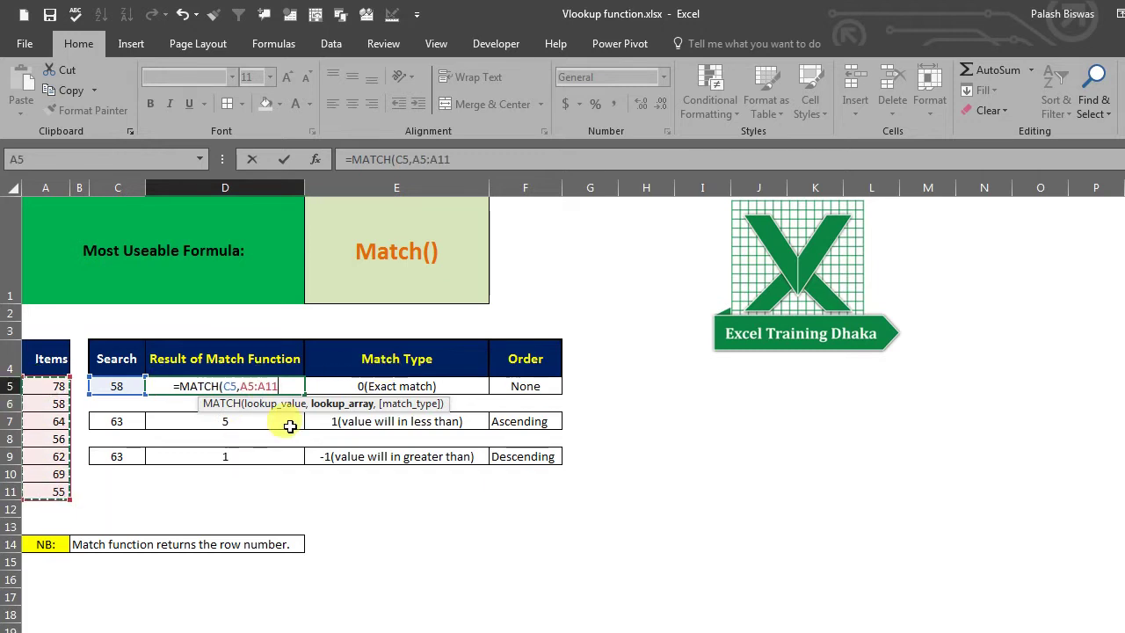
type(",")
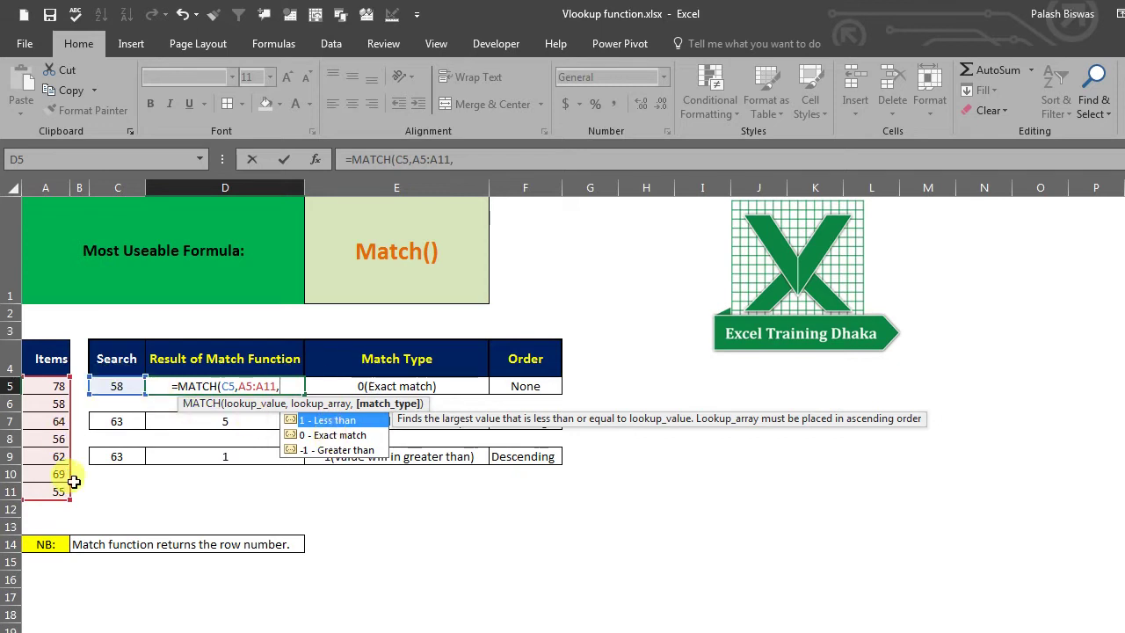
left_click(308, 437)
double_click(308, 436)
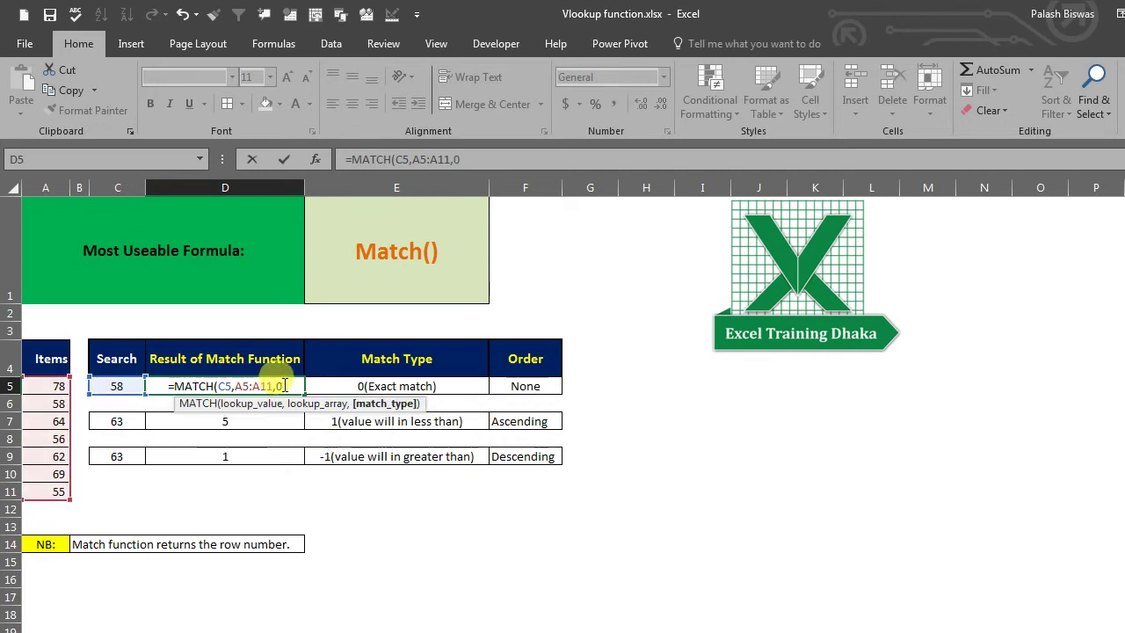
key("Return")
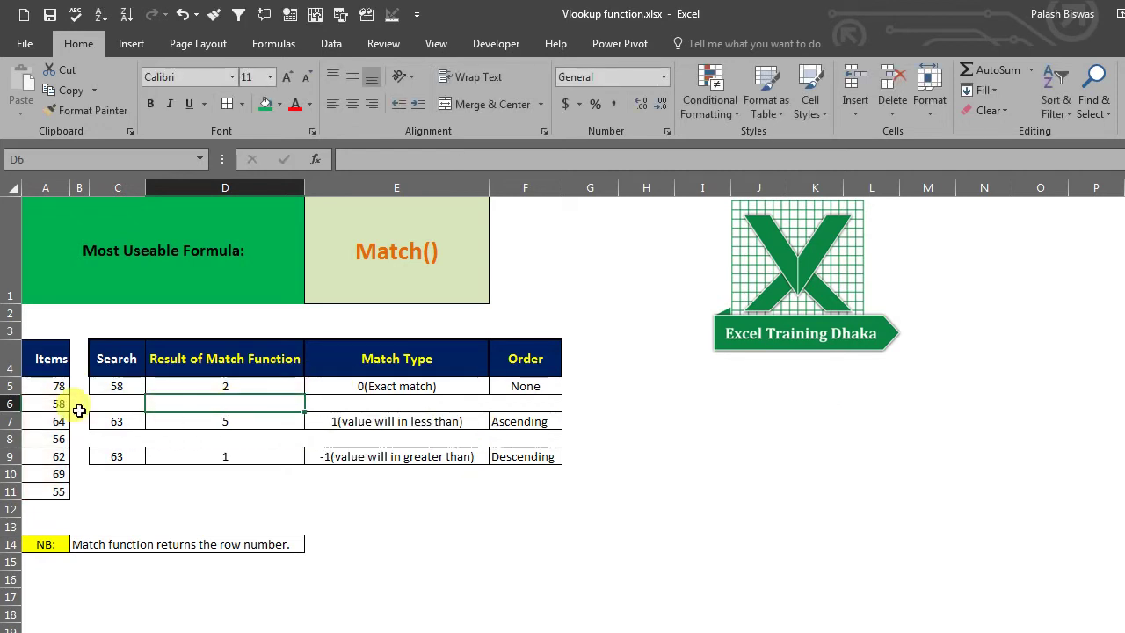
left_click(44, 406)
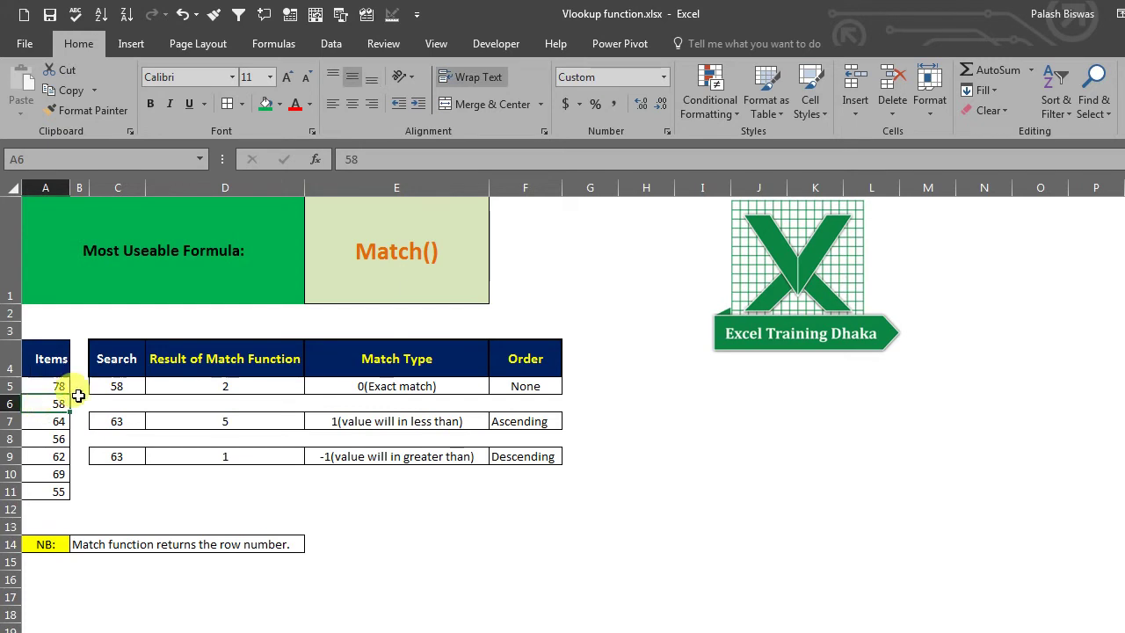
left_click(49, 385)
left_click_drag(49, 385, 21, 479)
left_click(41, 386)
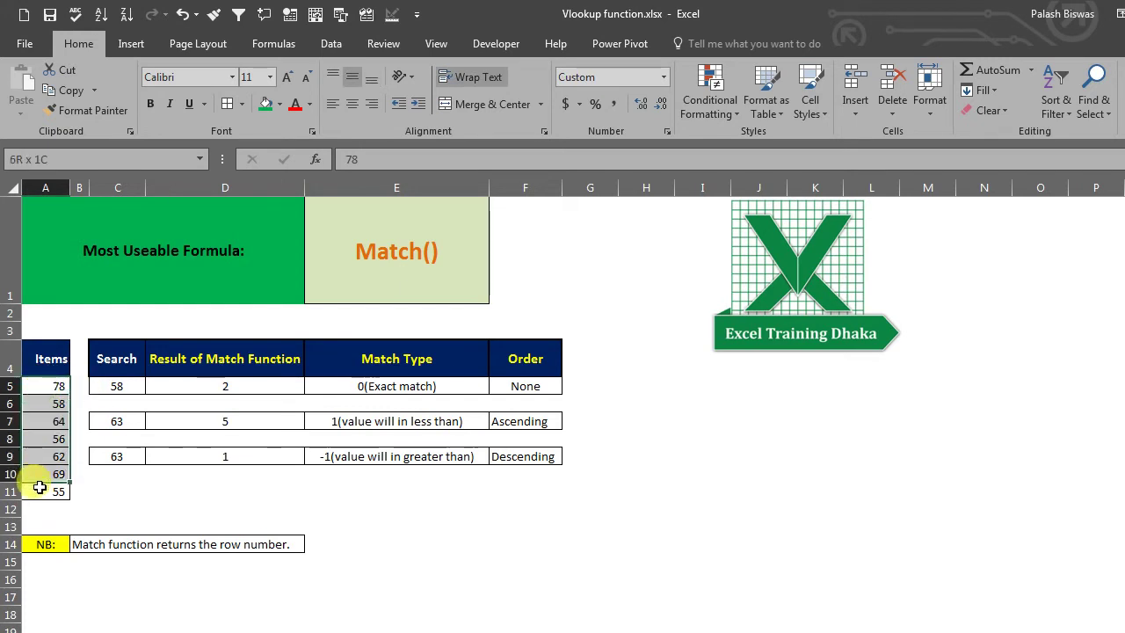
left_click(40, 405)
left_click(182, 387)
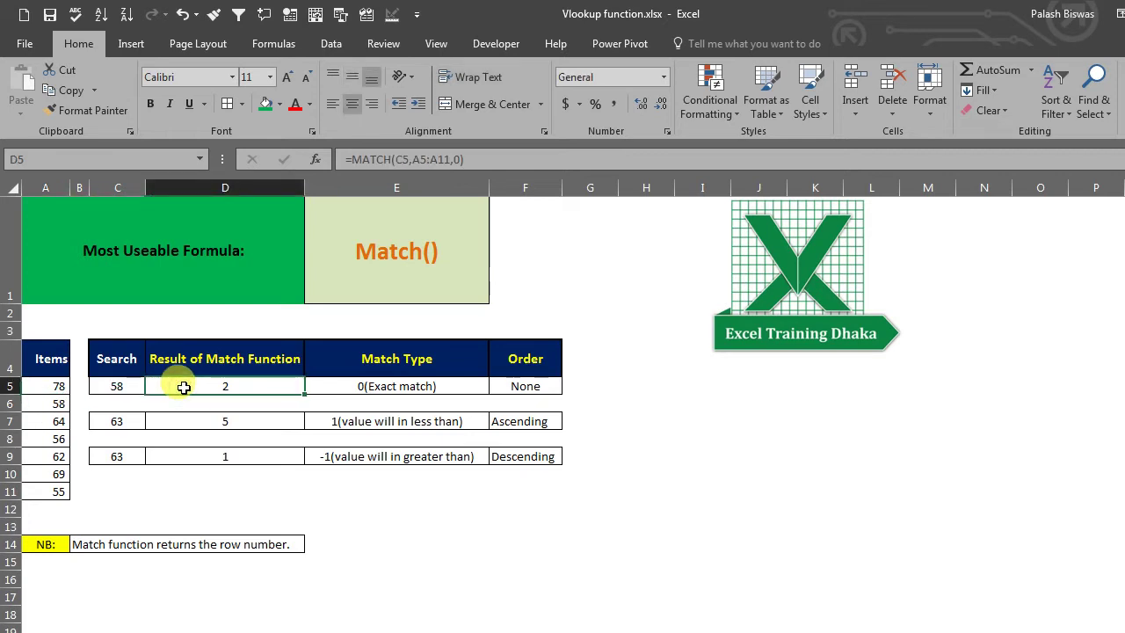
left_click(425, 384)
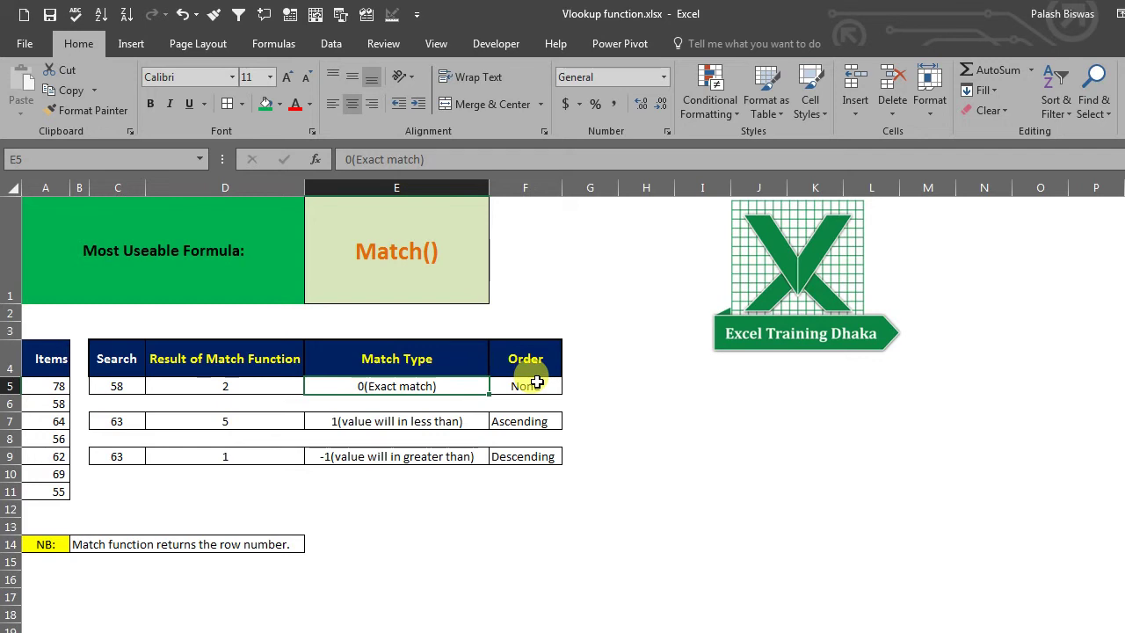
left_click(197, 421)
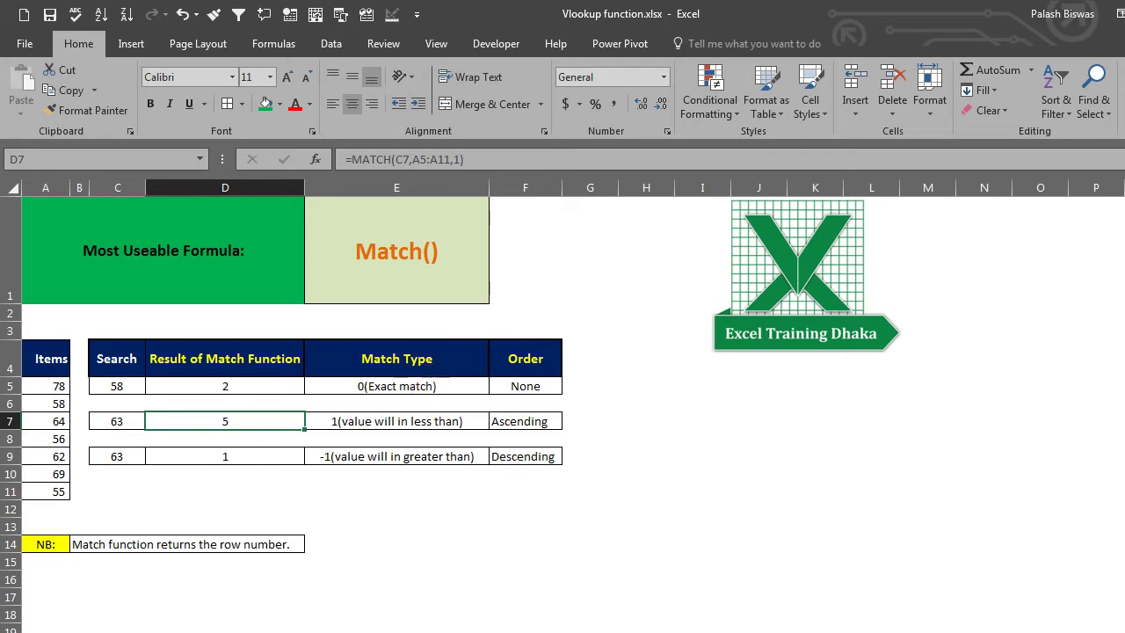
left_click(54, 386)
left_click_drag(54, 386, 54, 486)
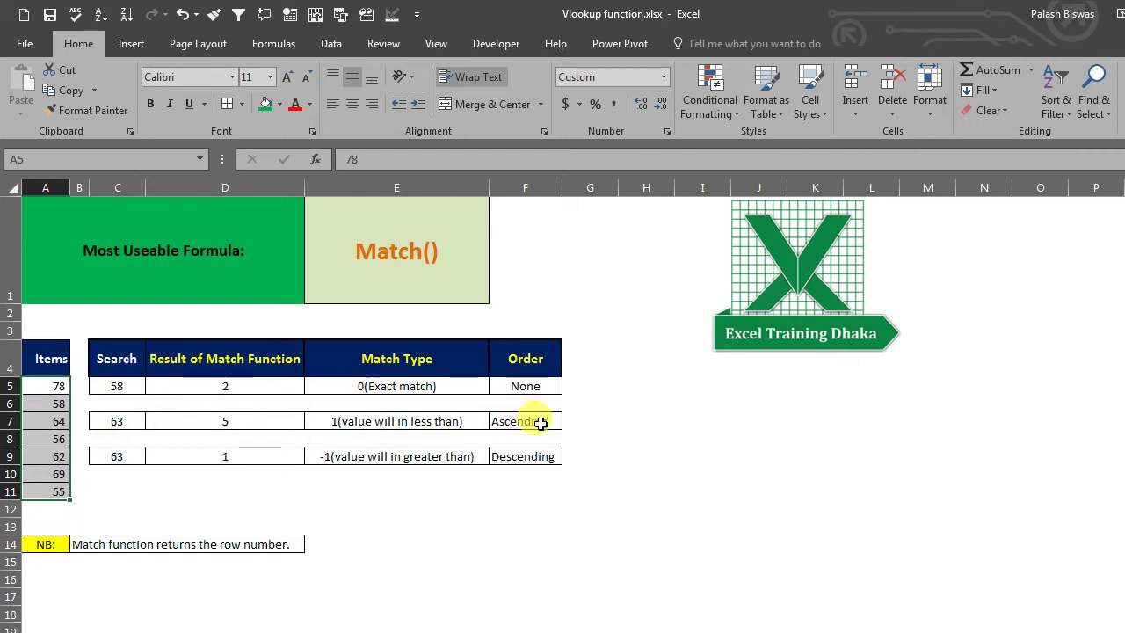
Step: Sort the Items values A5:A11 smallest to largest, then select D7
left_click_drag(44, 384, 58, 494)
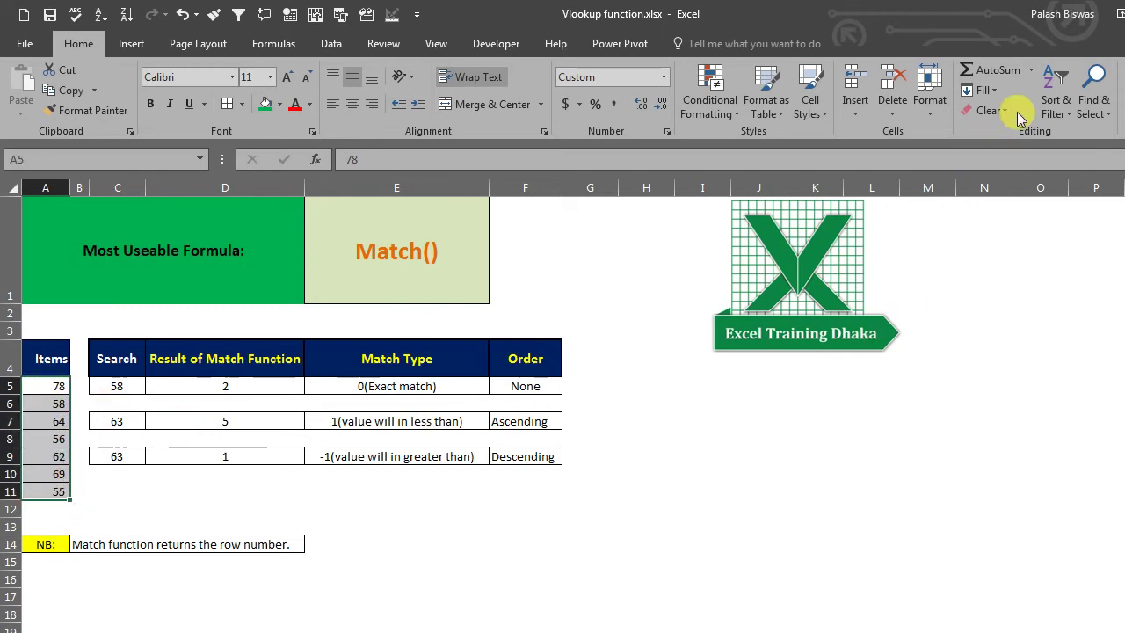
left_click(1058, 104)
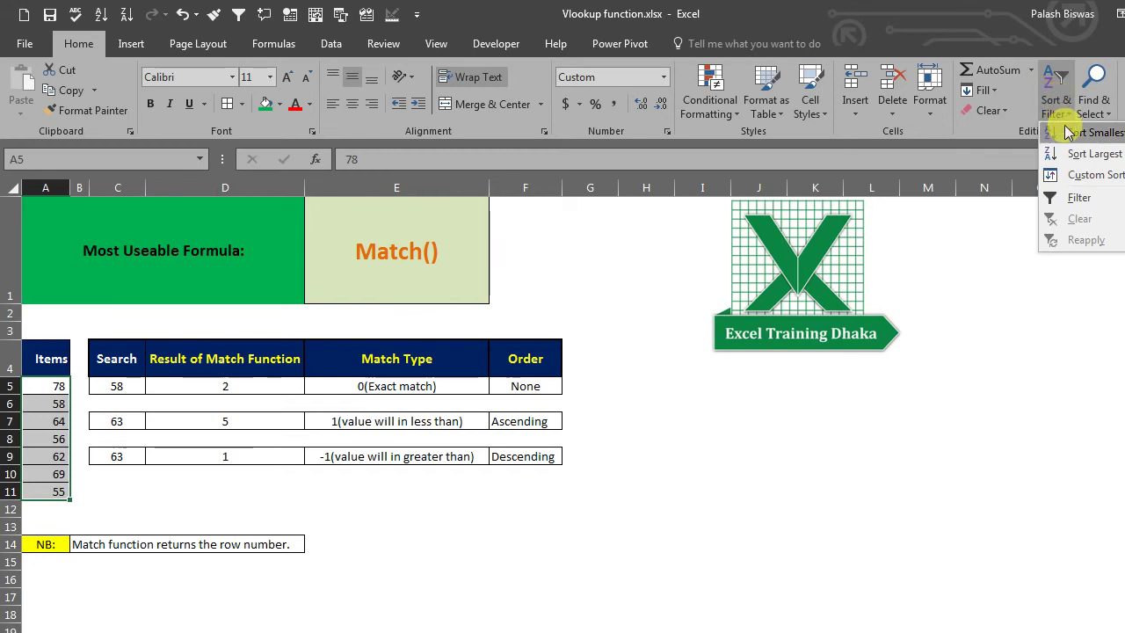
left_click(1069, 133)
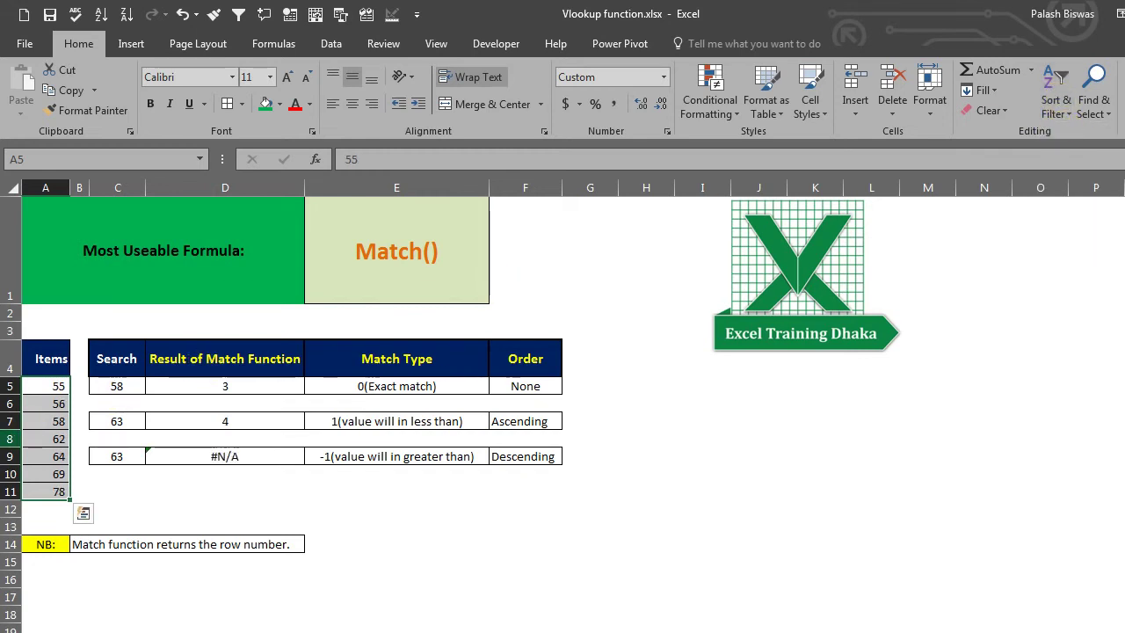
left_click(195, 423)
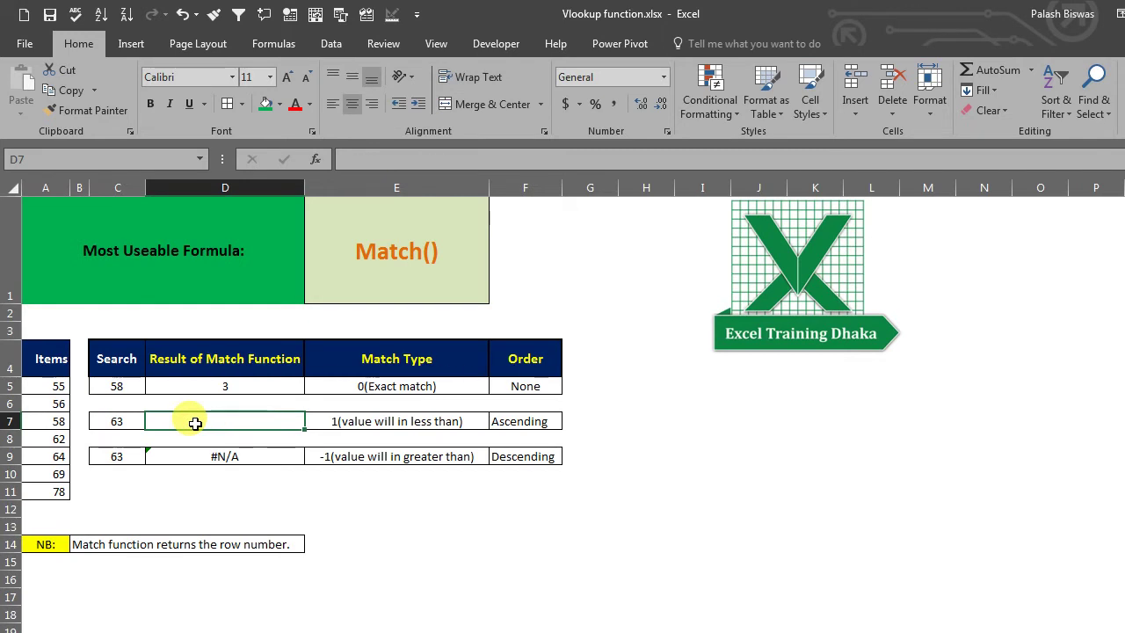
Step: Enter =MATCH(C7,A5:A11,1) in D7 so search value 63 returns position 4
type("=mat")
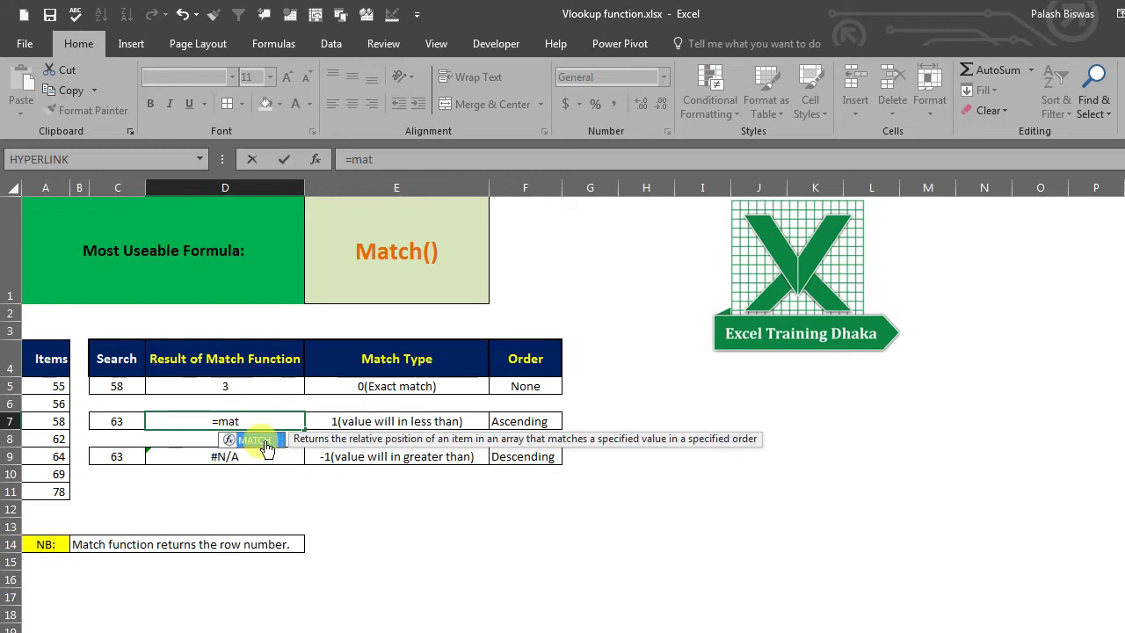
double_click(261, 440)
left_click(117, 421)
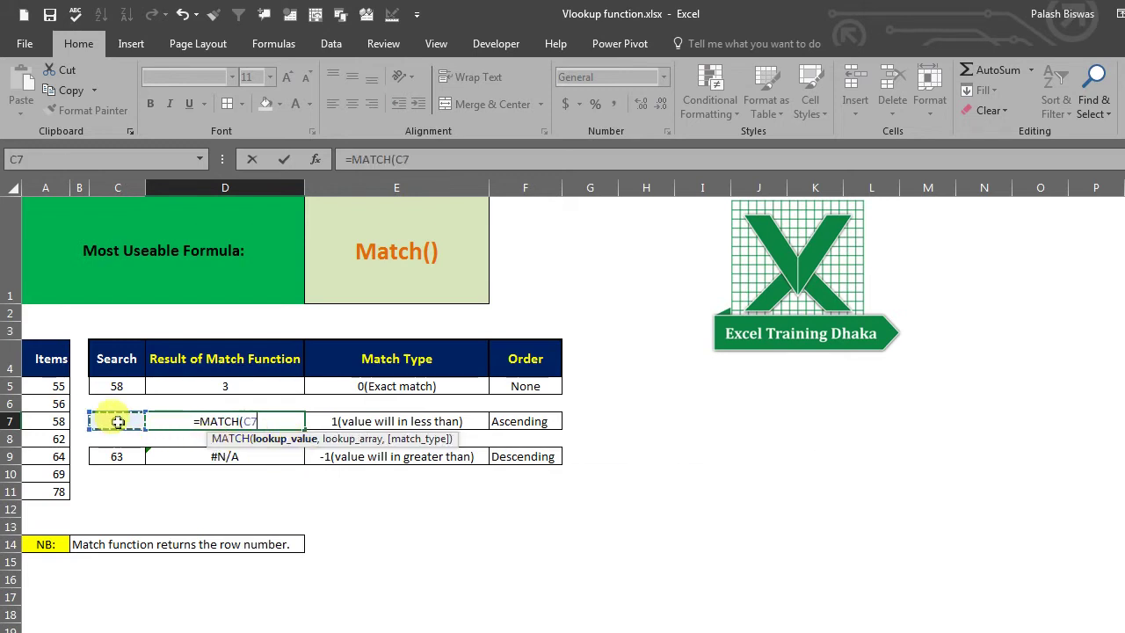
type(",")
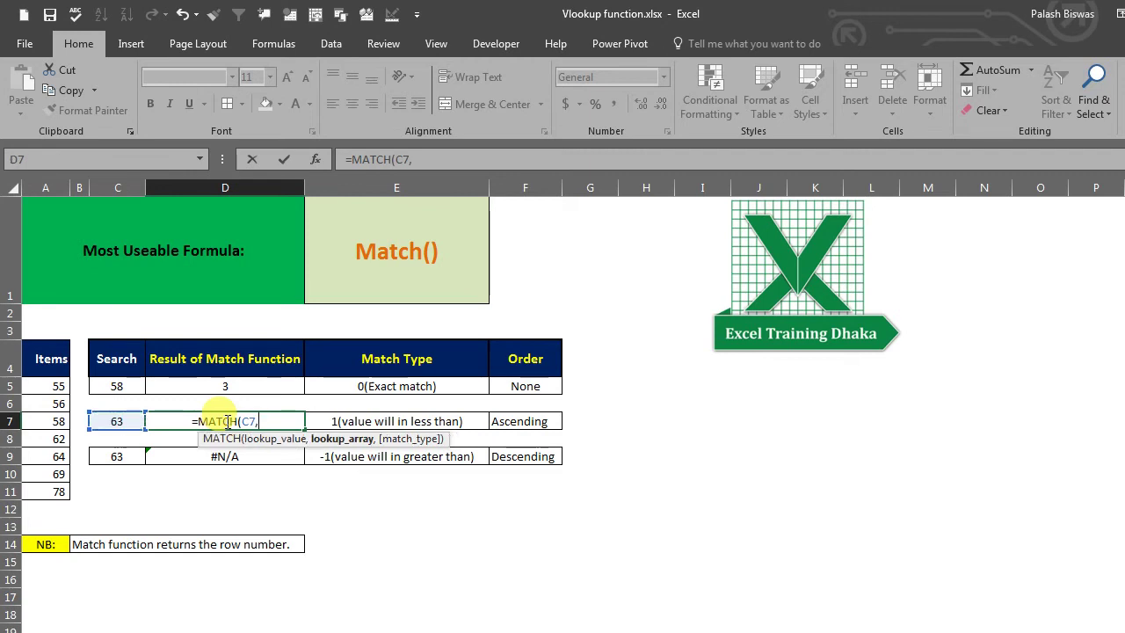
left_click_drag(48, 386, 44, 493)
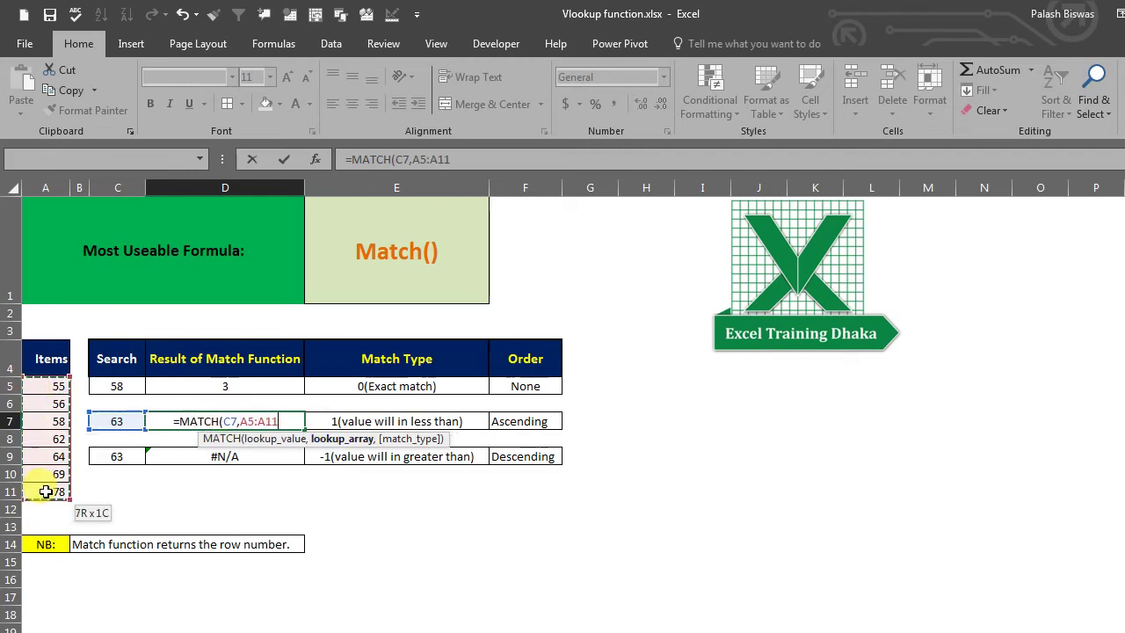
type(",")
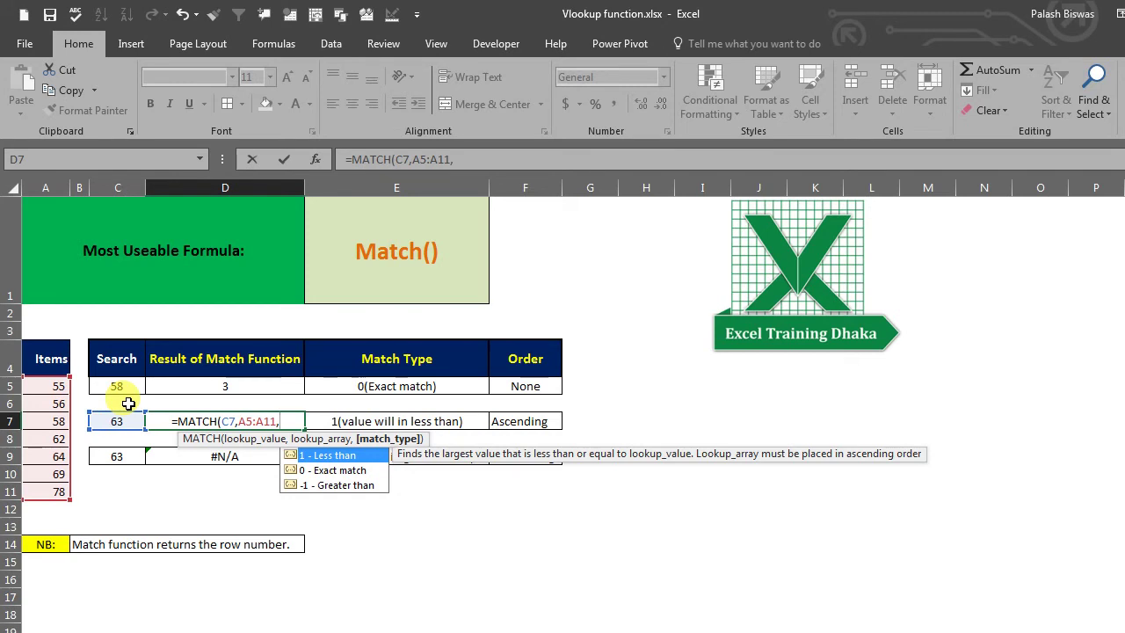
double_click(334, 459)
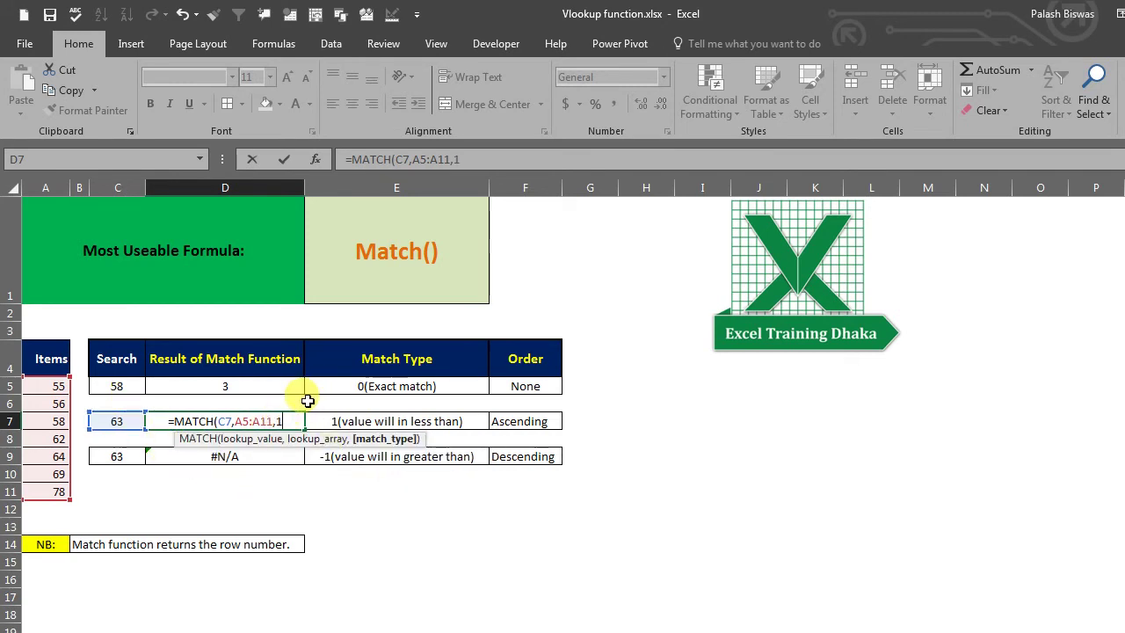
key("Return")
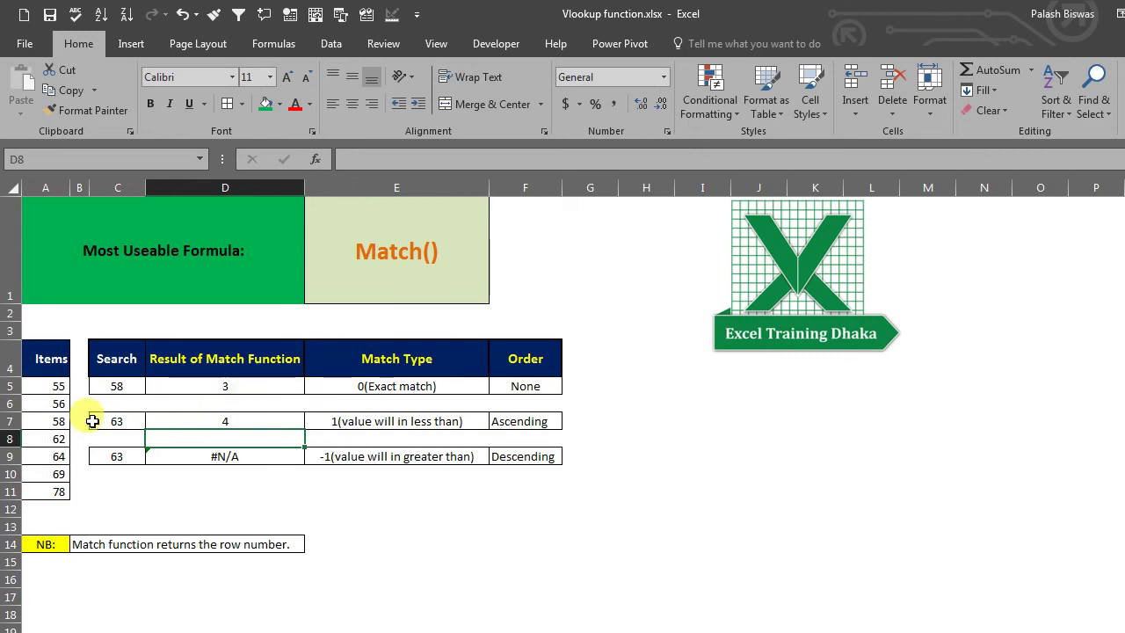
Step: Review items 55–64, the ascending MATCH formula in D7 and search value 63 in C9
left_click_drag(31, 386, 31, 441)
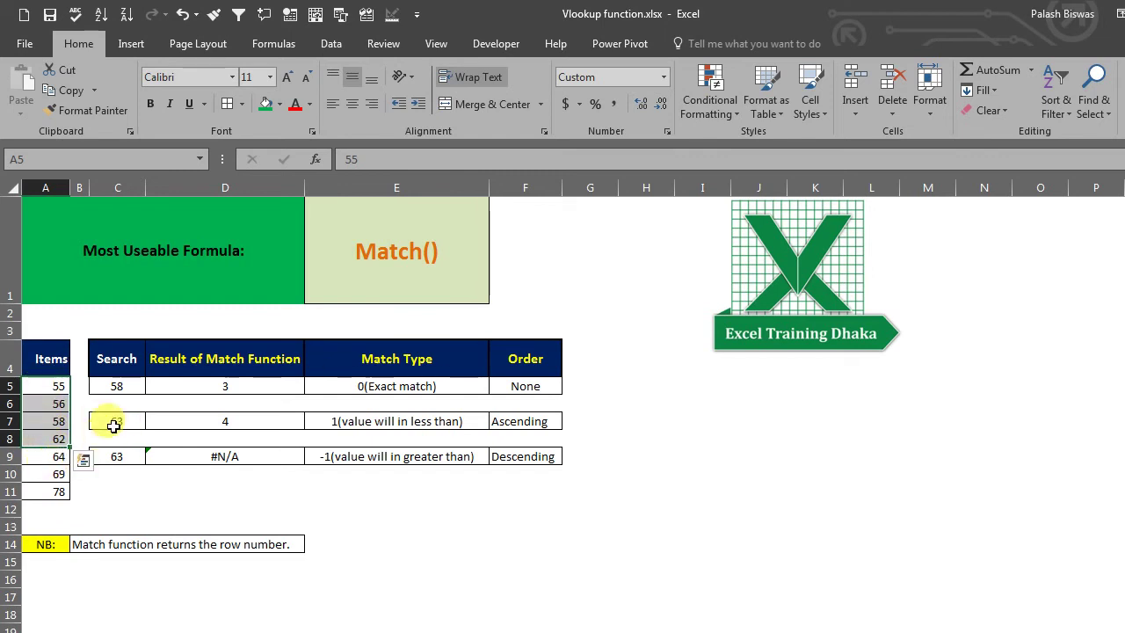
left_click(40, 437)
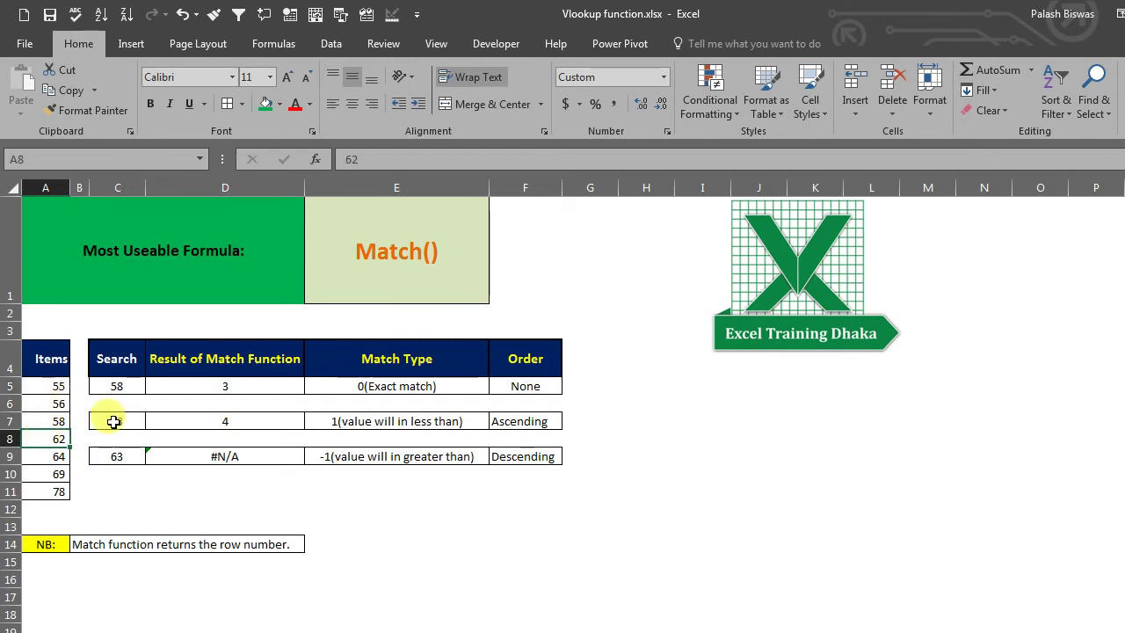
left_click(45, 404)
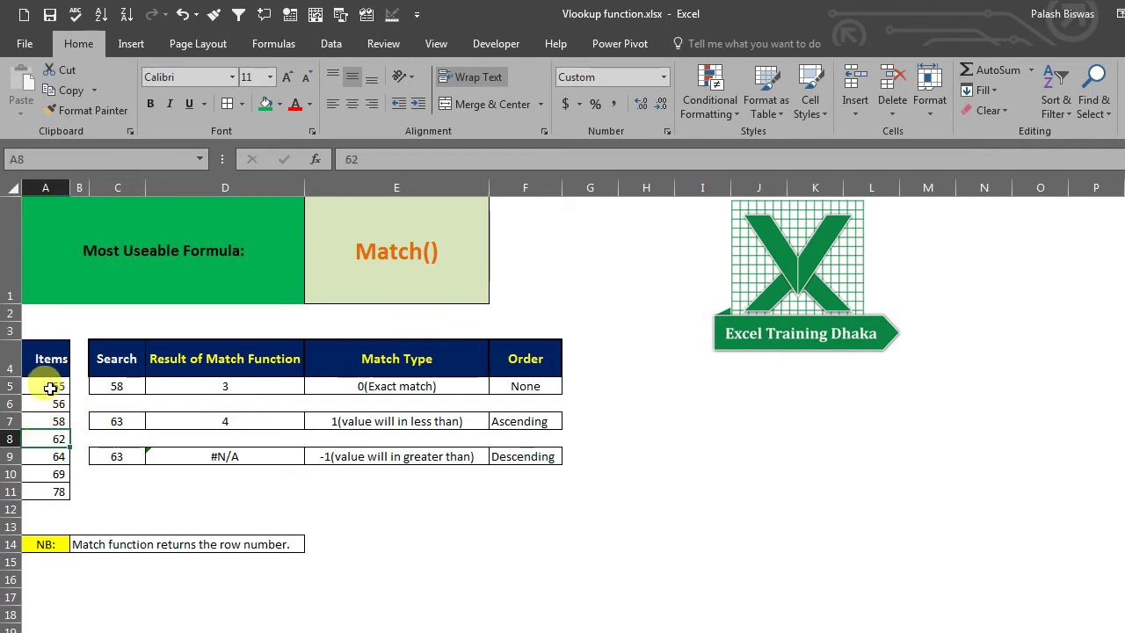
left_click(44, 437)
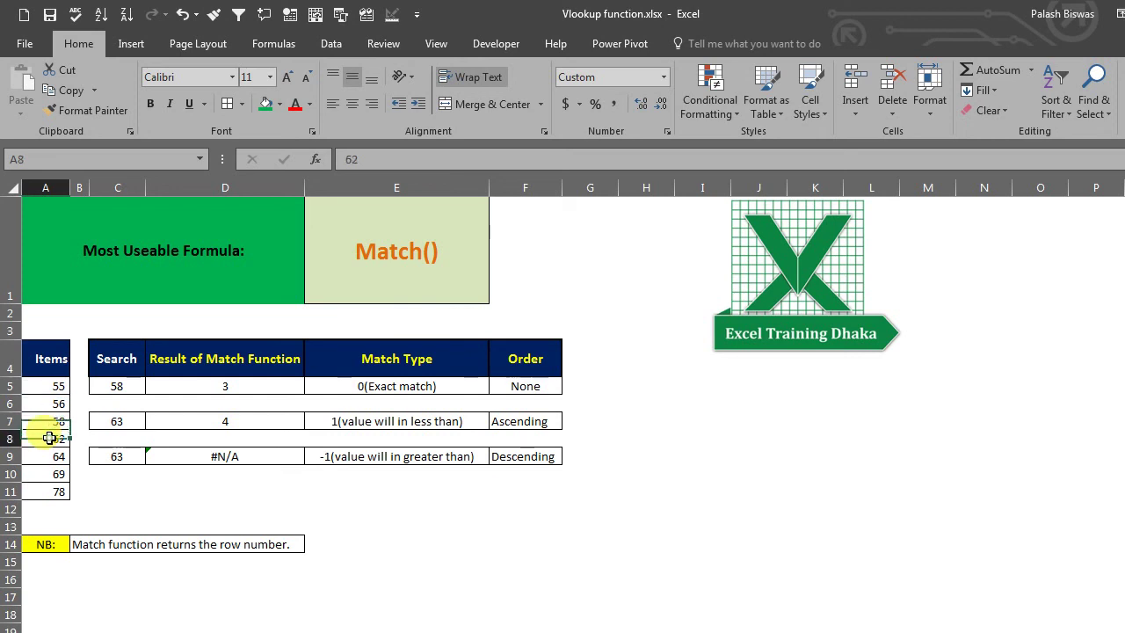
left_click(197, 420)
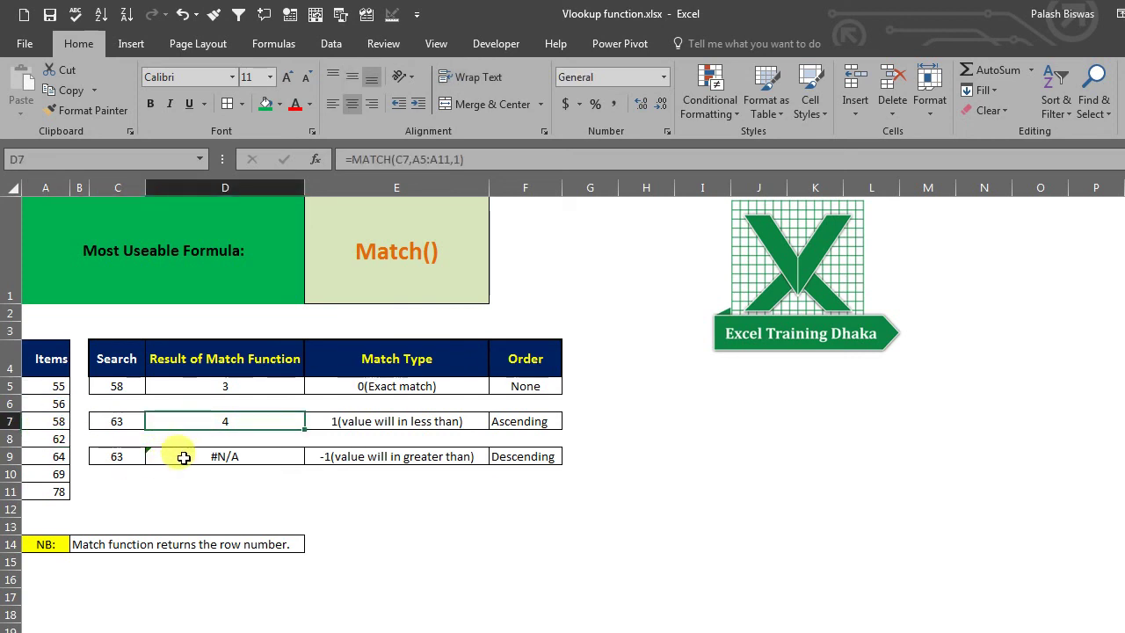
left_click(105, 455)
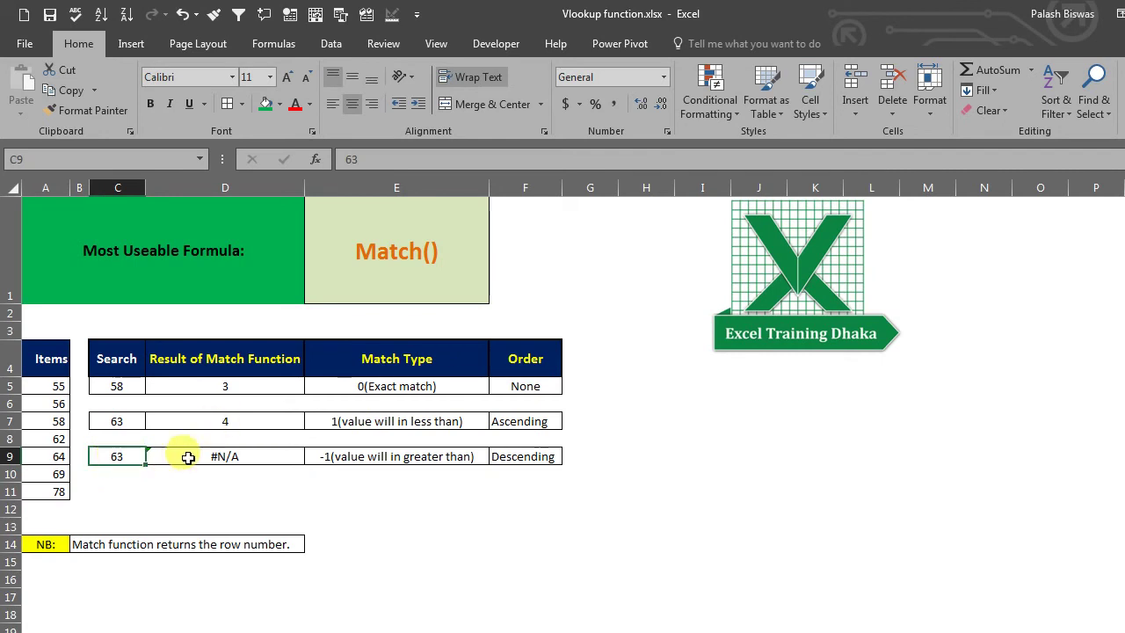
left_click(41, 458)
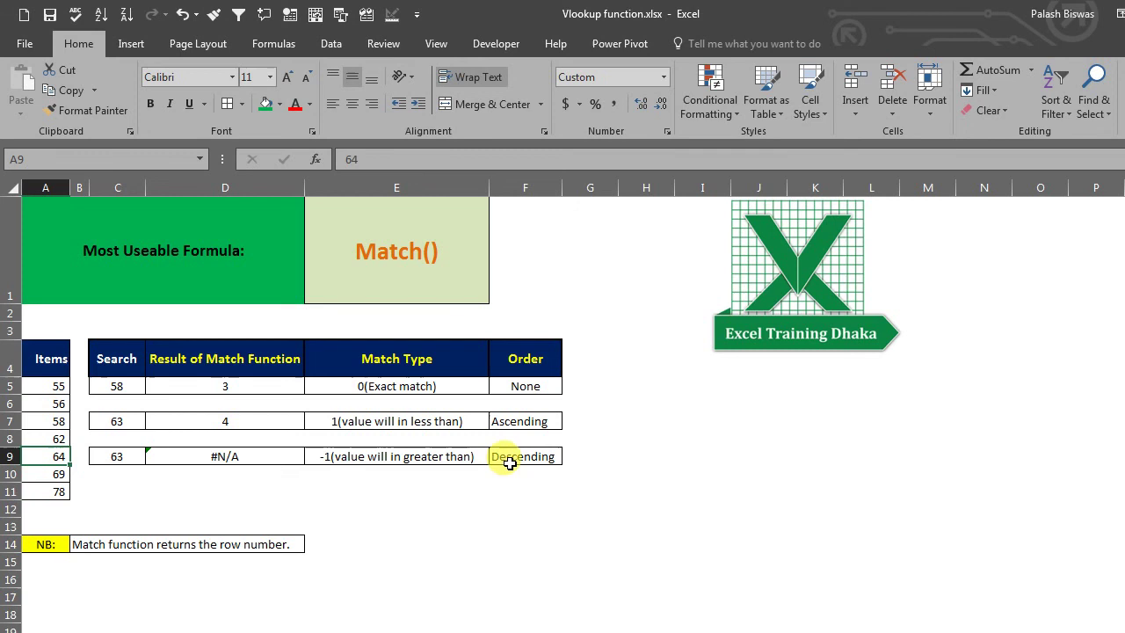
Step: Sort the Items values A5:A11 from largest to smallest
left_click_drag(53, 388, 49, 489)
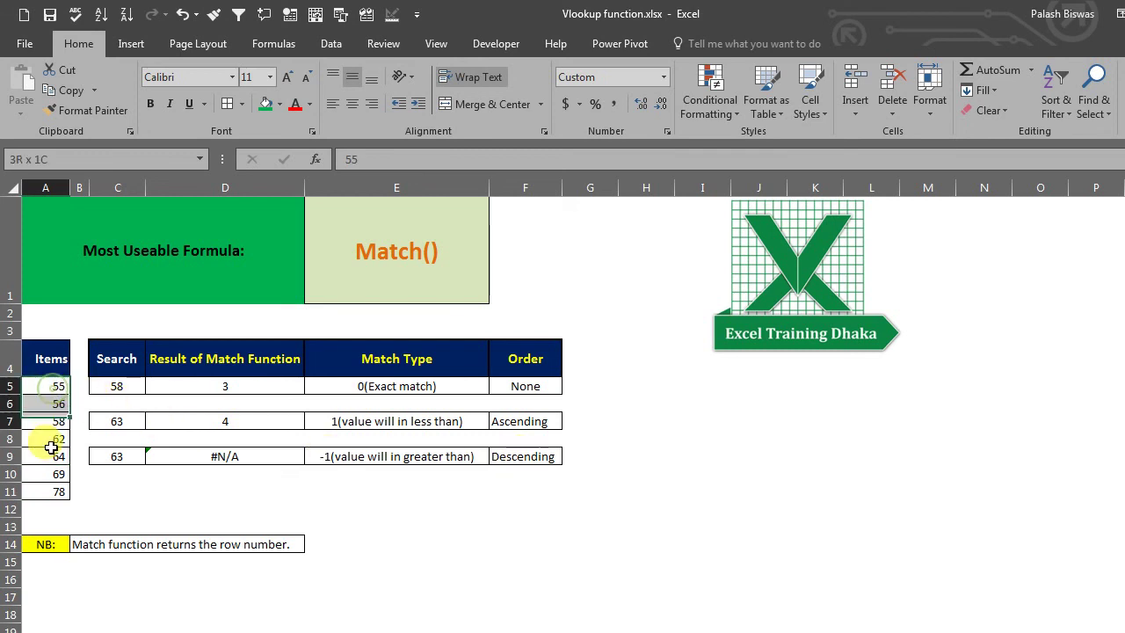
left_click(1055, 104)
left_click(1086, 153)
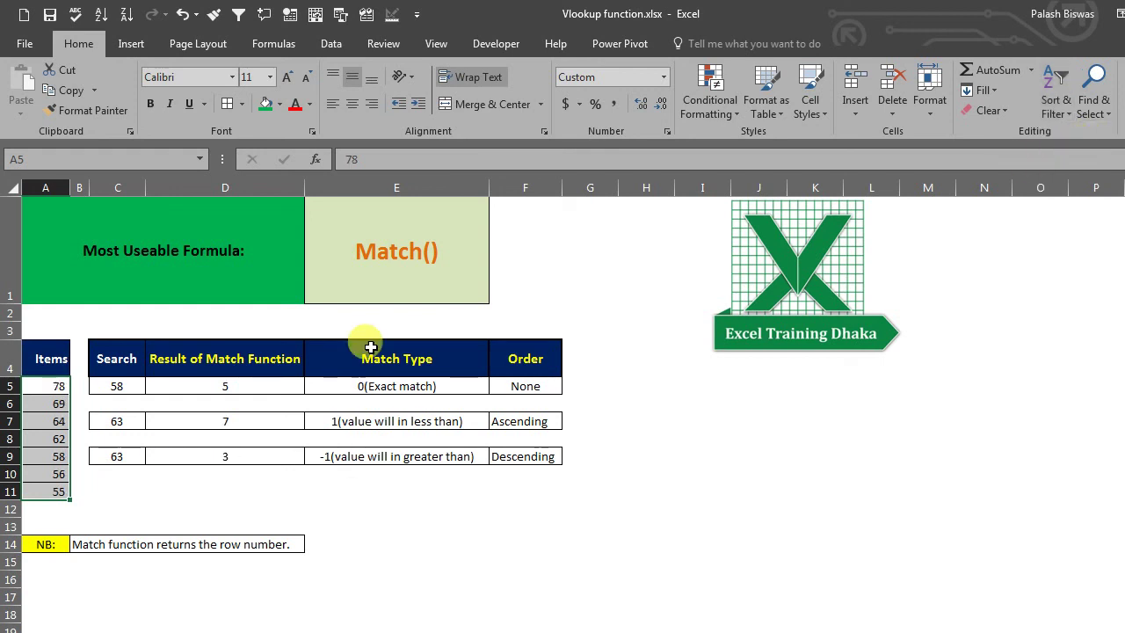
left_click(211, 456)
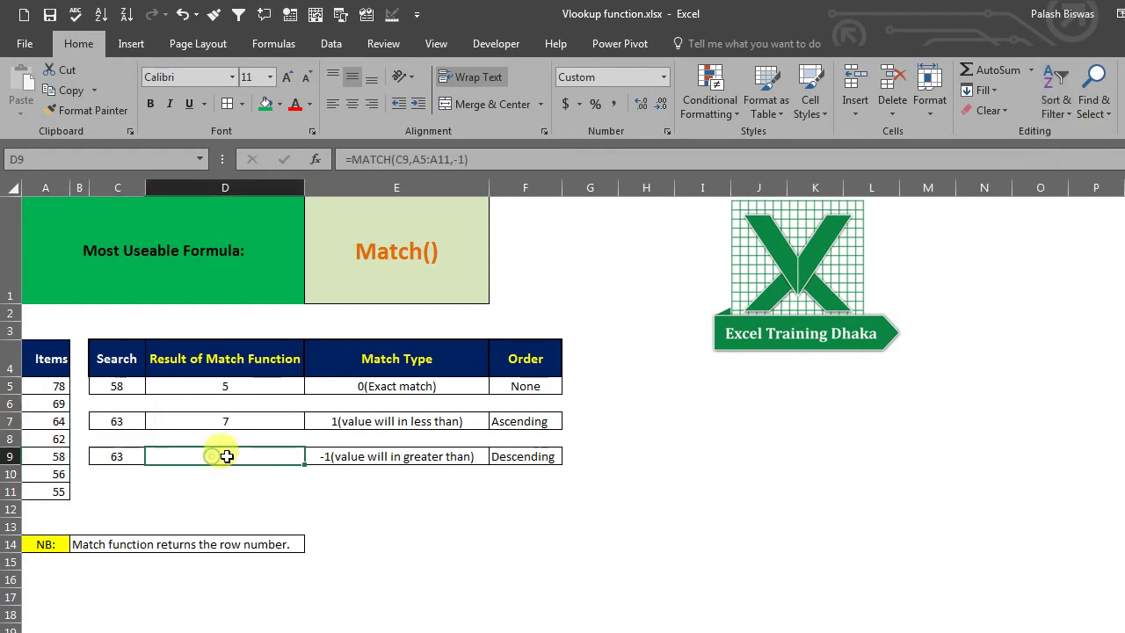
double_click(245, 457)
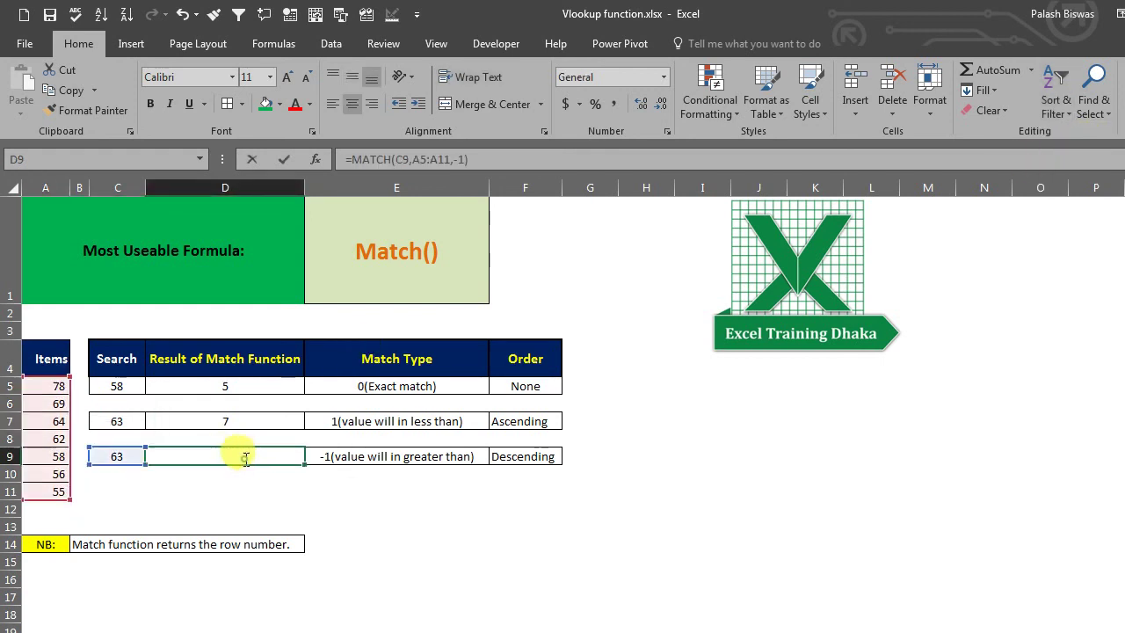
left_click(291, 456)
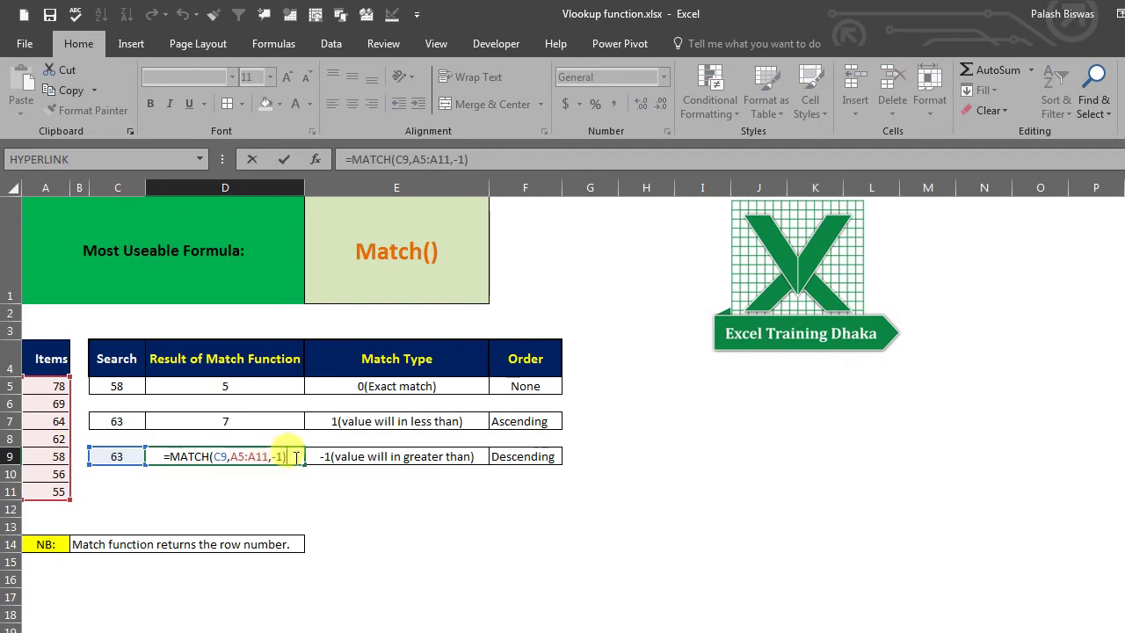
key("Return")
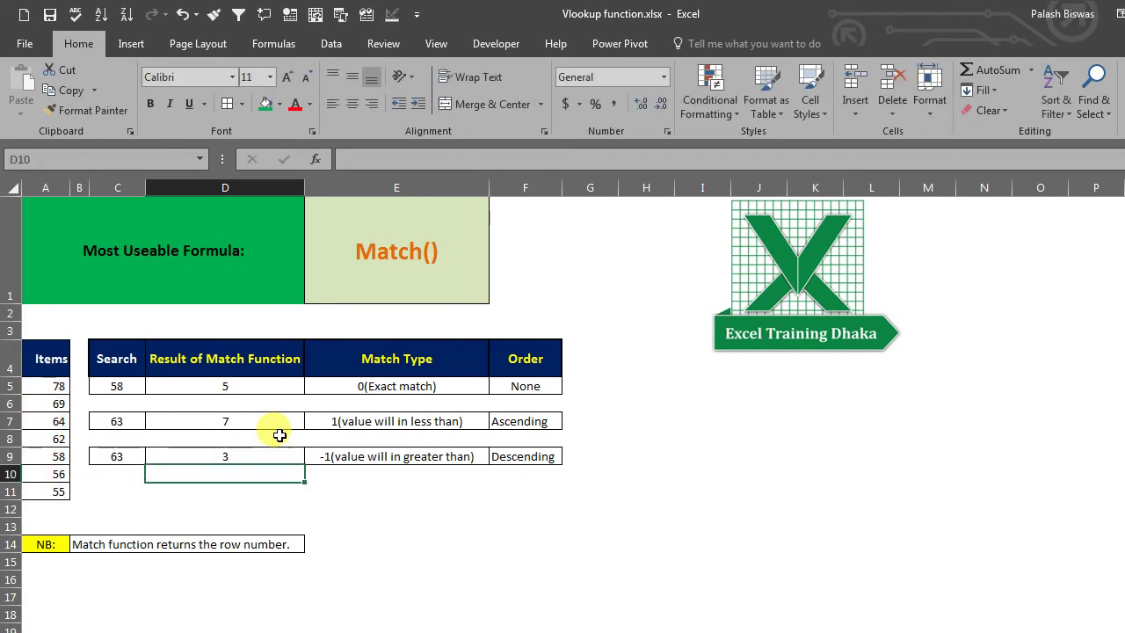
left_click(250, 457)
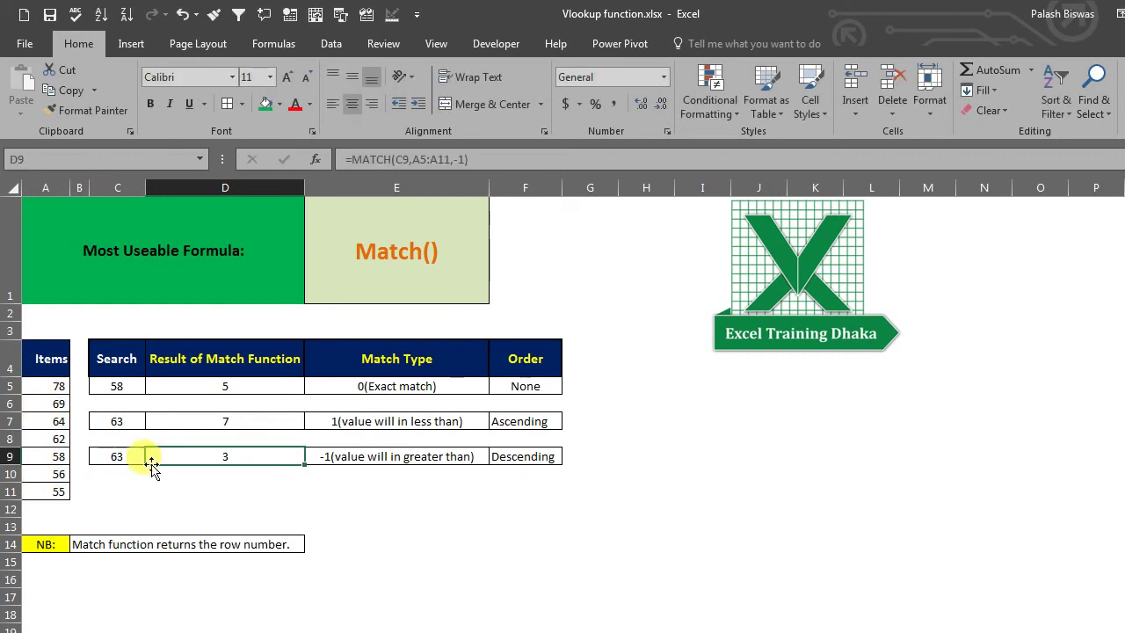
left_click(53, 387)
left_click(53, 404)
left_click(53, 421)
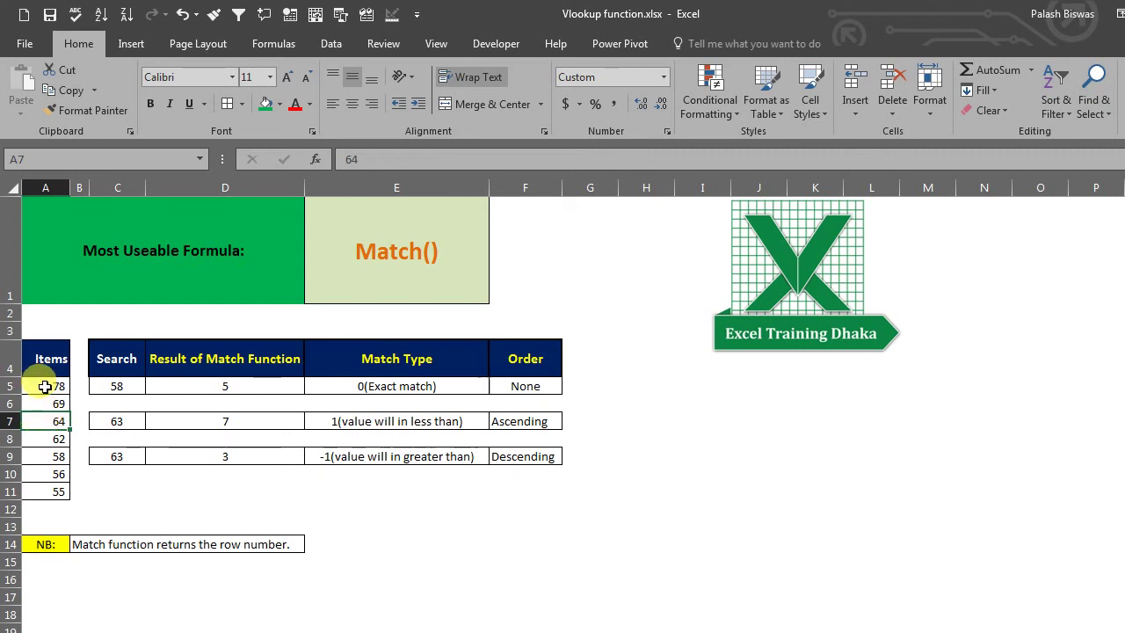
left_click(40, 387)
left_click(49, 420)
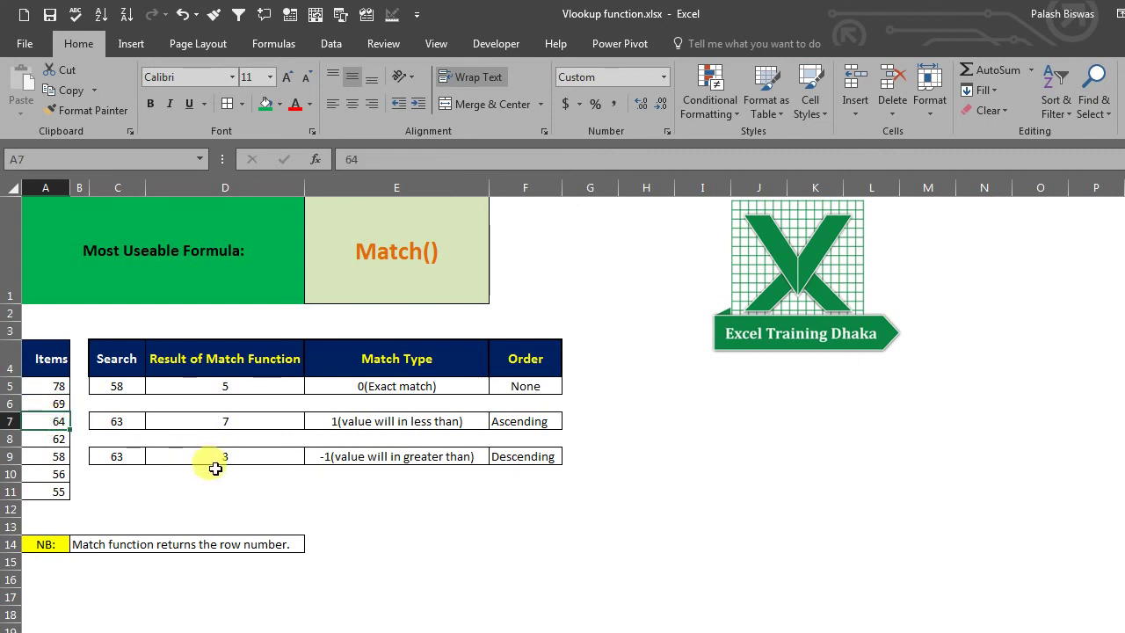
left_click(121, 455)
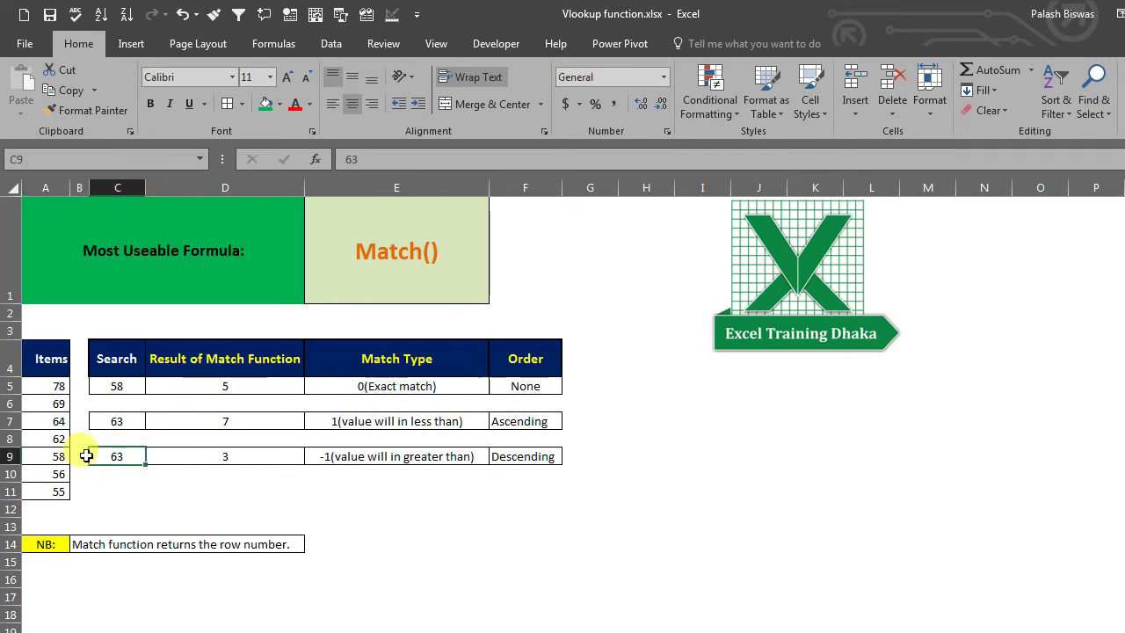
left_click(211, 457)
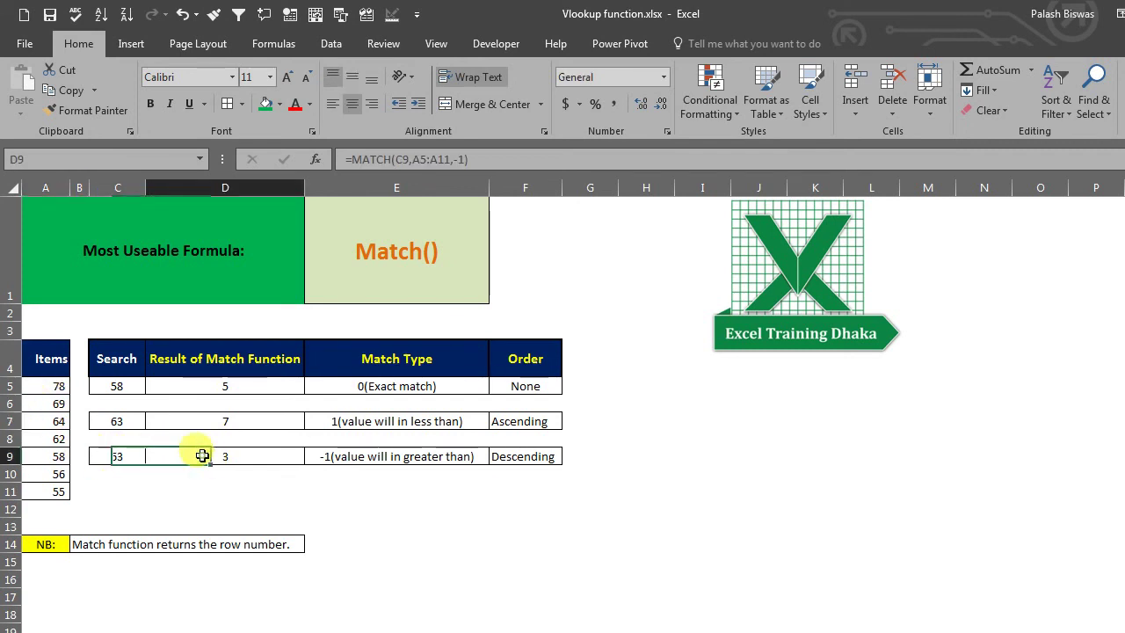
left_click(391, 249)
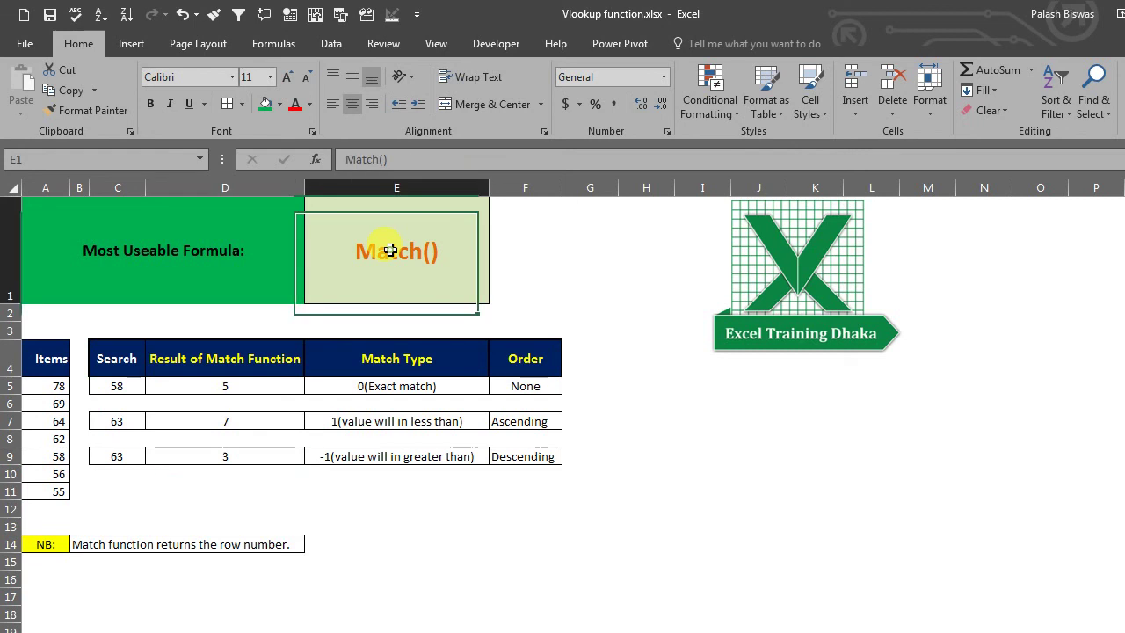